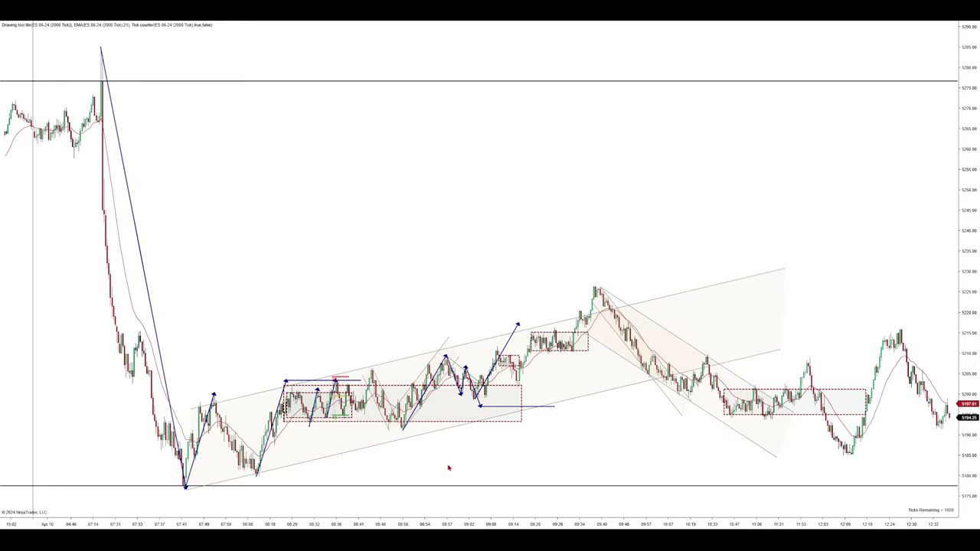
Step: Examine the opening sell-off and the rising channel that follows it on the ES 06-24 2000-tick chart
left_click_drag(449, 468, 420, 513)
left_click_drag(426, 459, 591, 448)
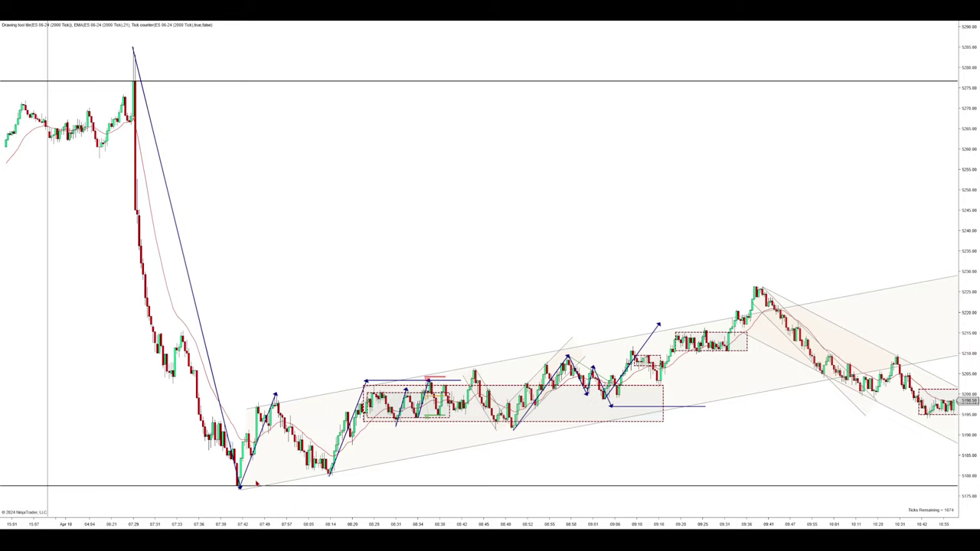
left_click_drag(333, 526, 199, 526)
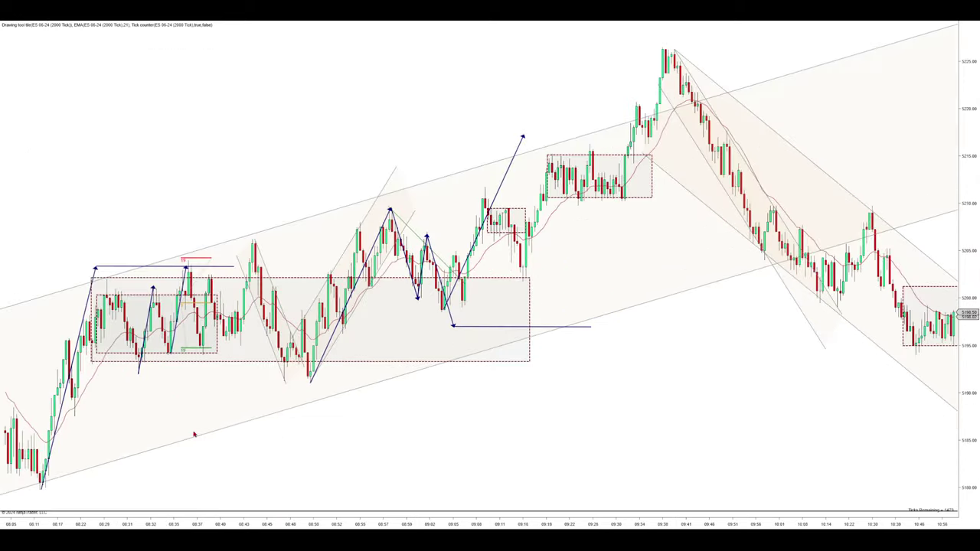
left_click_drag(194, 435, 480, 428)
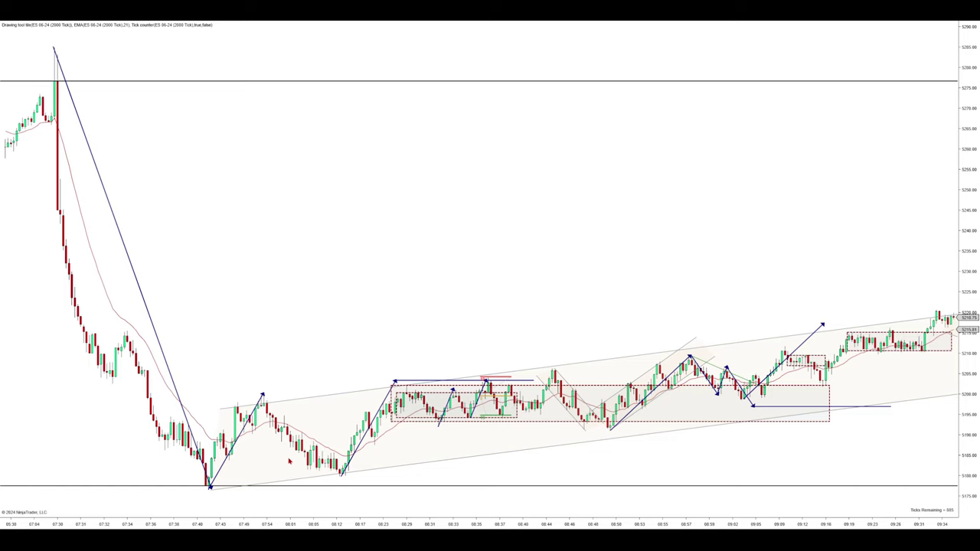
left_click_drag(284, 459, 169, 450)
left_click_drag(298, 525, 332, 523)
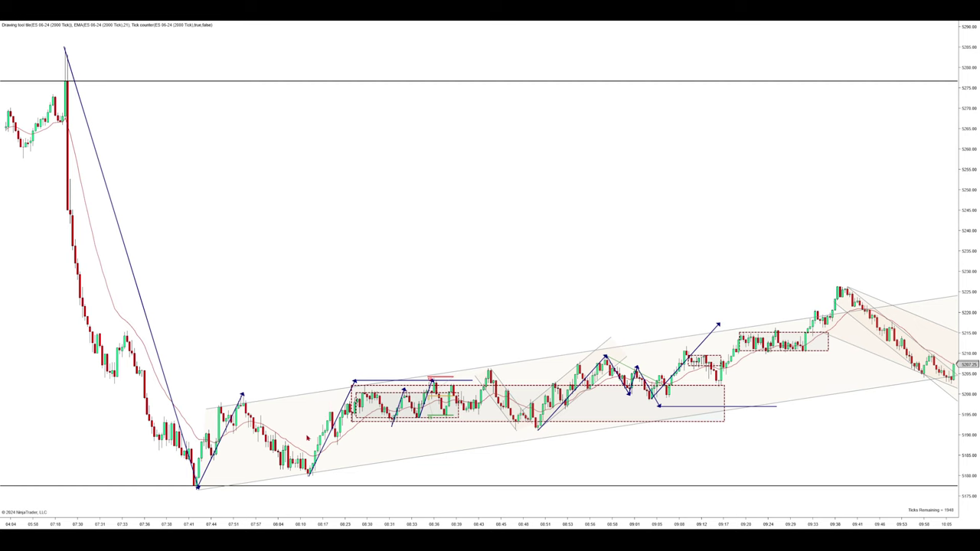
scroll(300, 409, "down", 3)
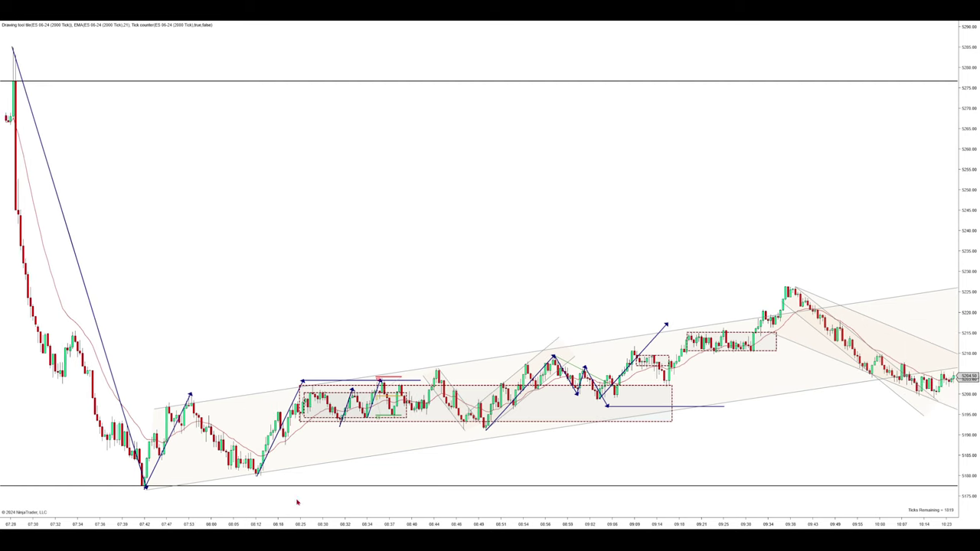
left_click_drag(302, 525, 326, 525)
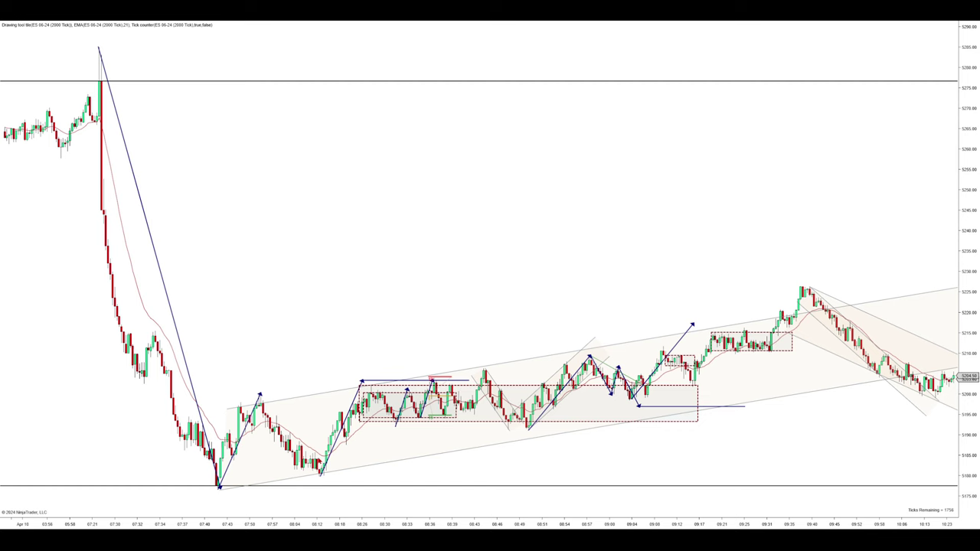
Step: Examine the upswings and nested range boxes inside the rising channel from about 07:42 to 09:17
left_click_drag(314, 413, 271, 409)
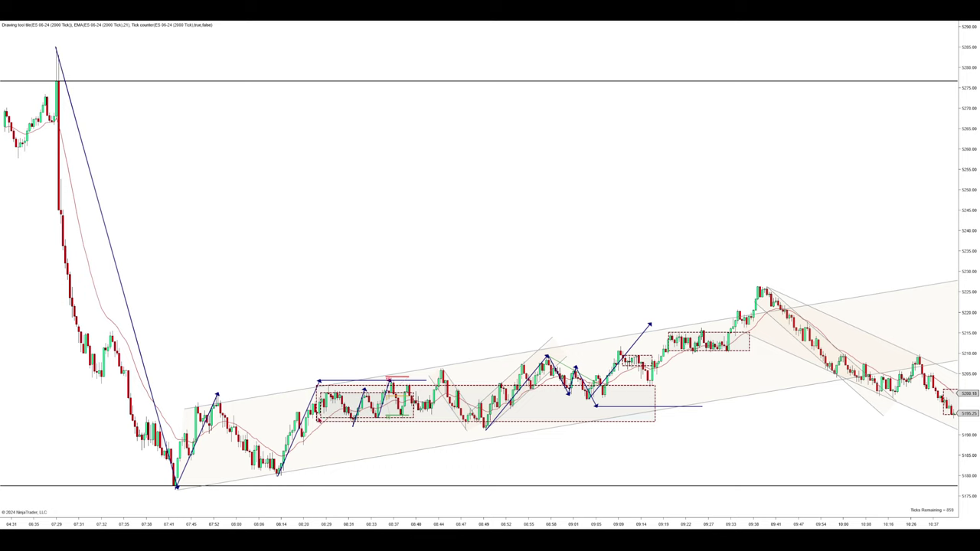
scroll(352, 454, "up", 2)
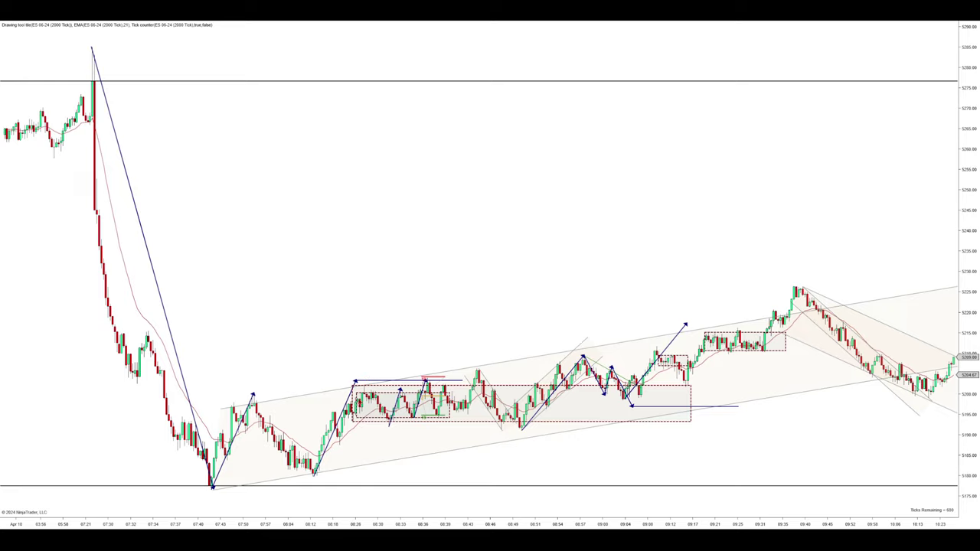
left_click_drag(451, 521, 352, 519)
scroll(410, 464, "up", 3)
left_click_drag(410, 463, 510, 457)
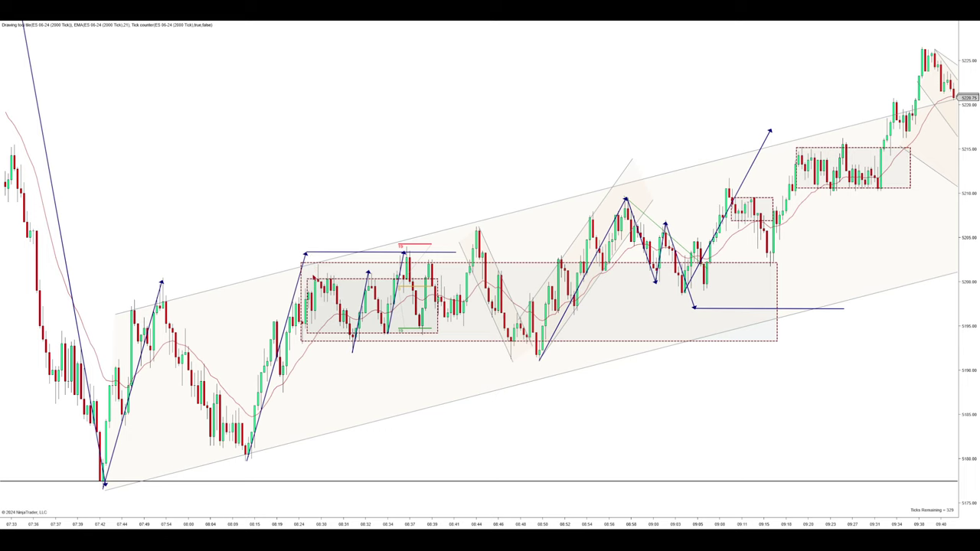
left_click_drag(359, 395, 413, 399)
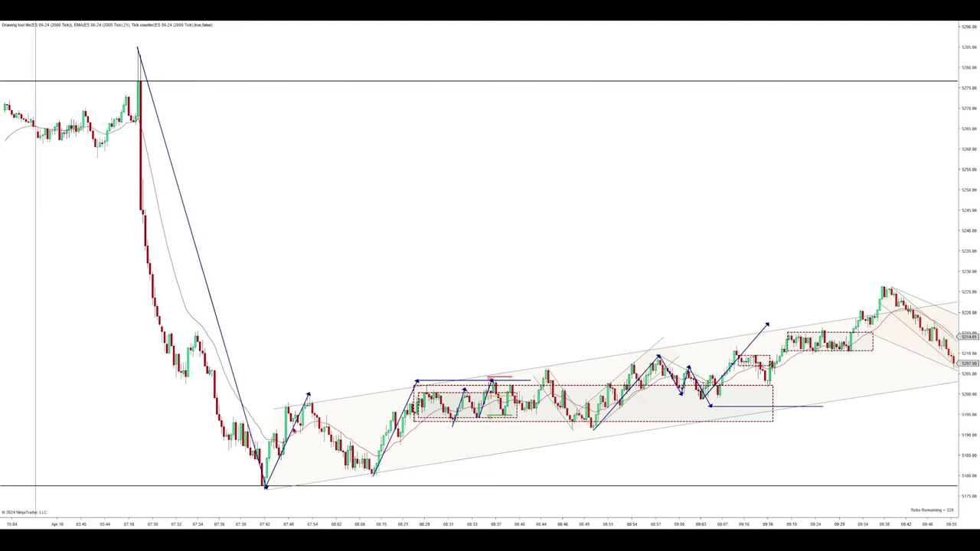
left_click_drag(476, 526, 310, 523)
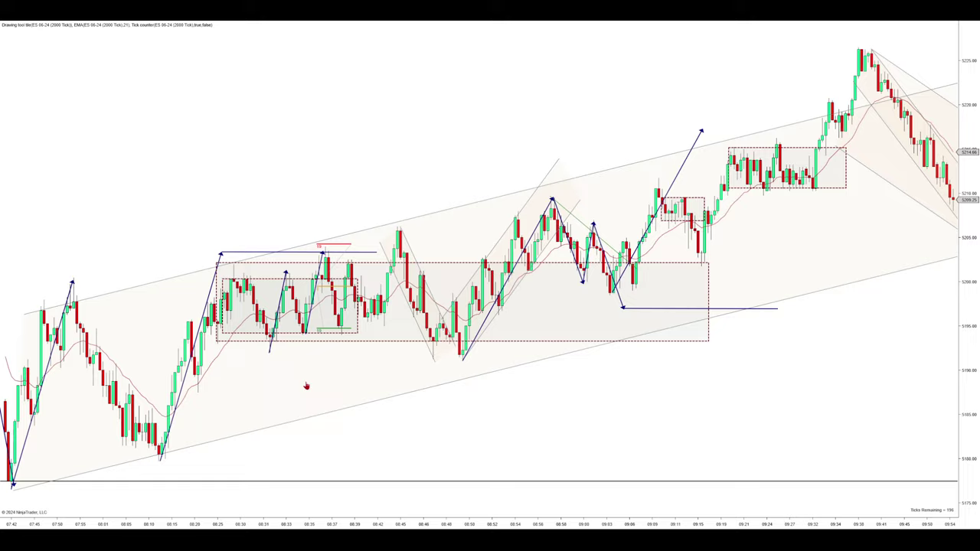
left_click_drag(307, 387, 420, 392)
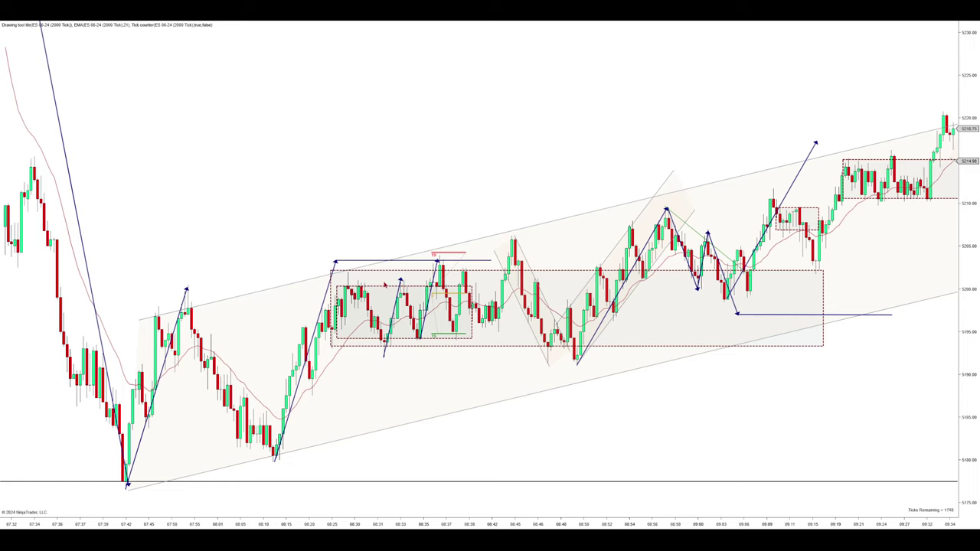
Step: Move the larger range rectangle down below the rising channel, clear of the smaller box nested in it
left_click_drag(368, 351, 620, 485)
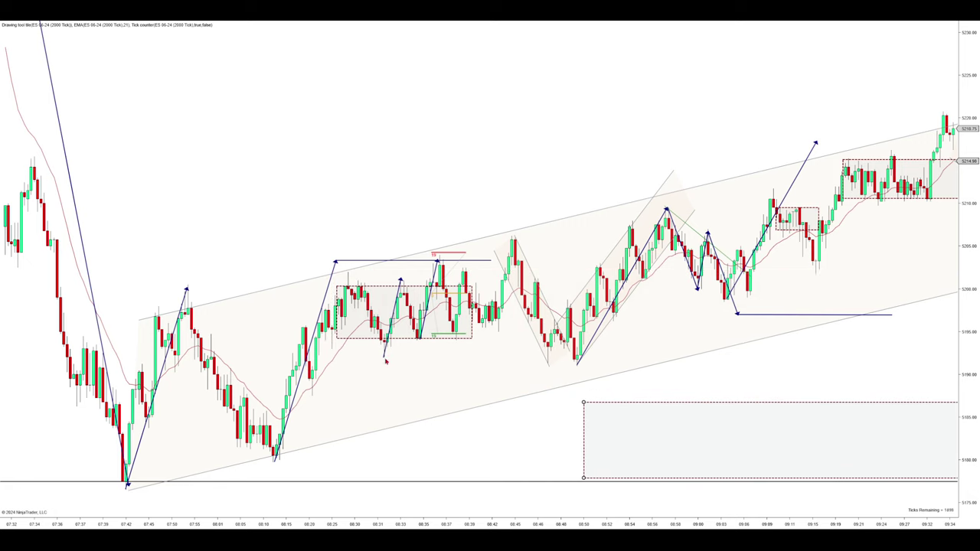
left_click(383, 391)
left_click_drag(356, 524, 397, 519)
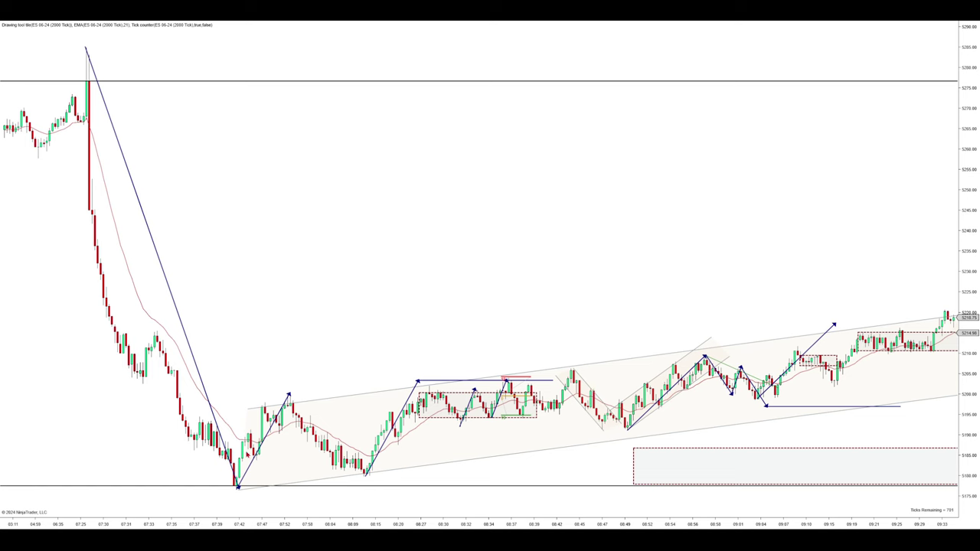
Step: Examine the swings around the smaller range box from about 08:25 to 08:40 in relation to the opening sell-off
left_click_drag(506, 523, 428, 514)
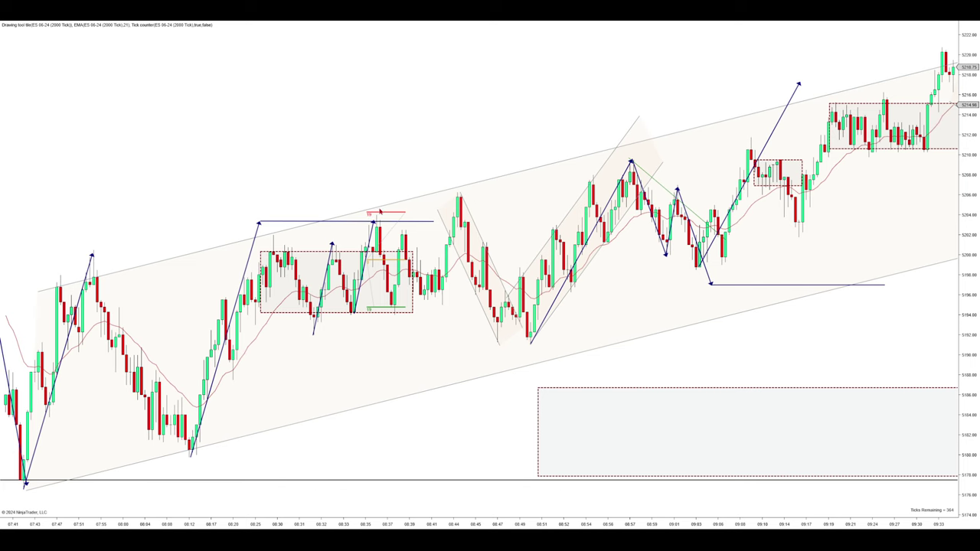
scroll(352, 359, "up", 1)
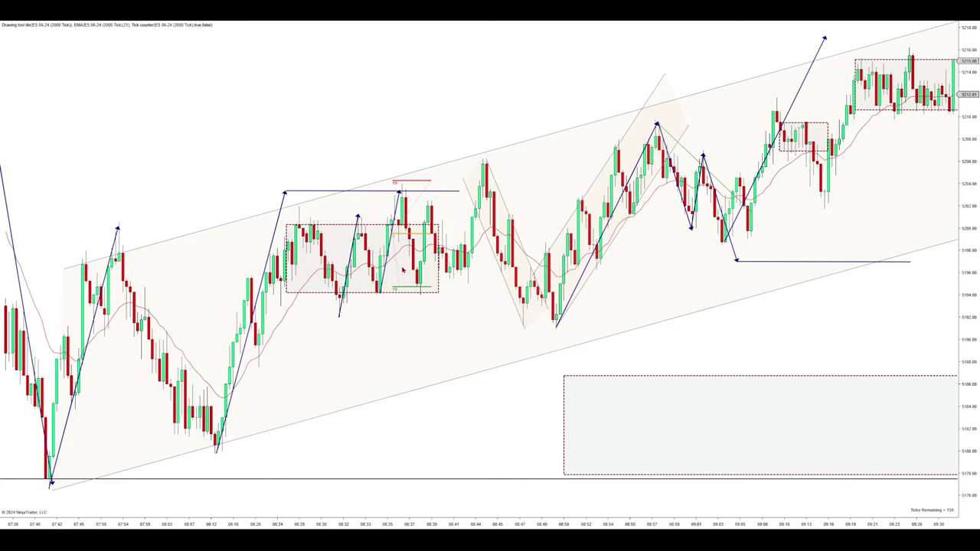
left_click_drag(386, 332, 427, 363)
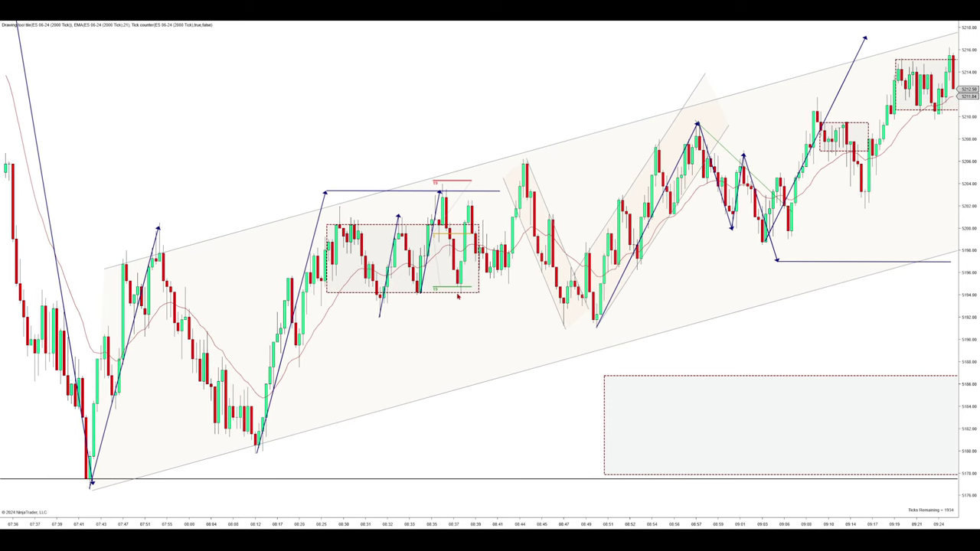
scroll(451, 322, "up", 1)
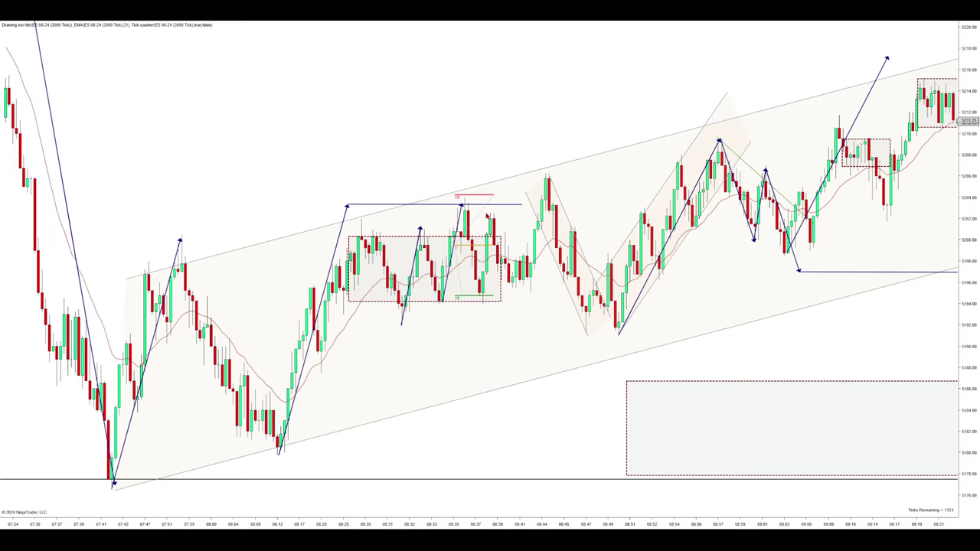
left_click_drag(476, 524, 519, 508)
mouse_move(385, 361)
left_mouse_down()
mouse_move(308, 348)
mouse_move(375, 352)
left_mouse_up()
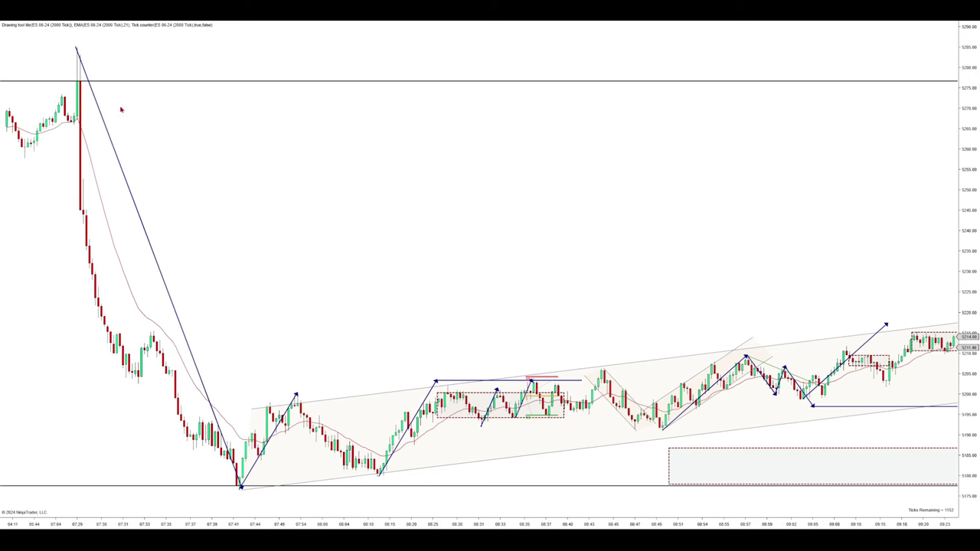
scroll(432, 520, "down", 4)
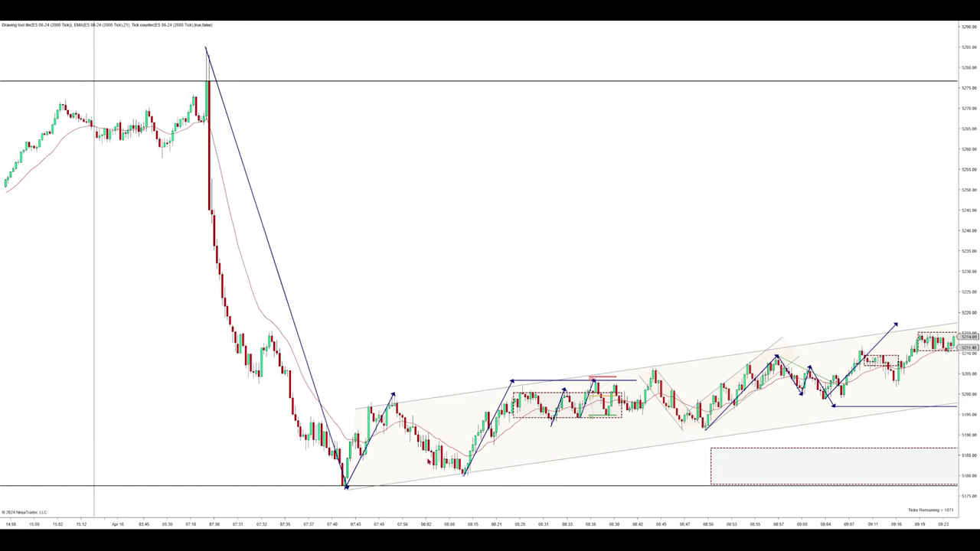
scroll(455, 313, "down", 2)
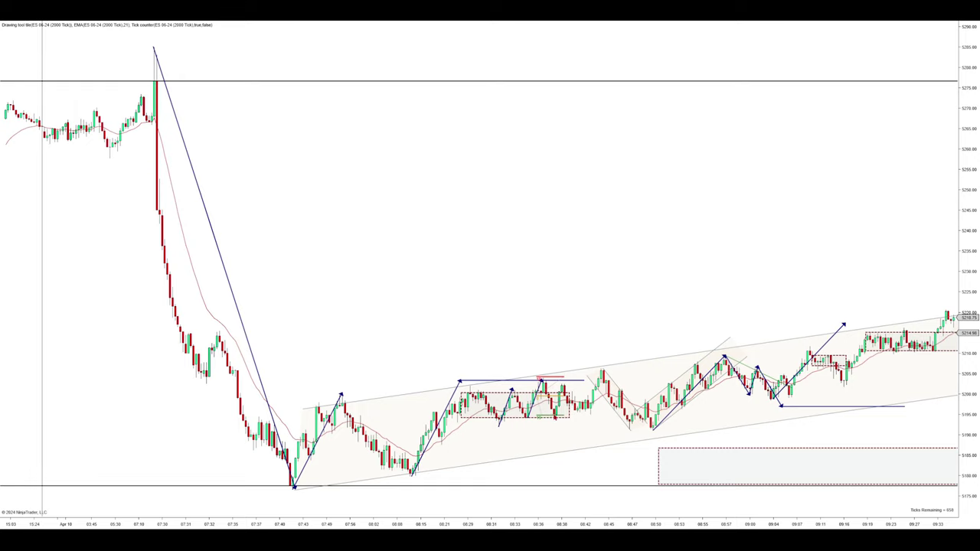
left_click_drag(574, 524, 459, 522)
left_click_drag(414, 359, 517, 386)
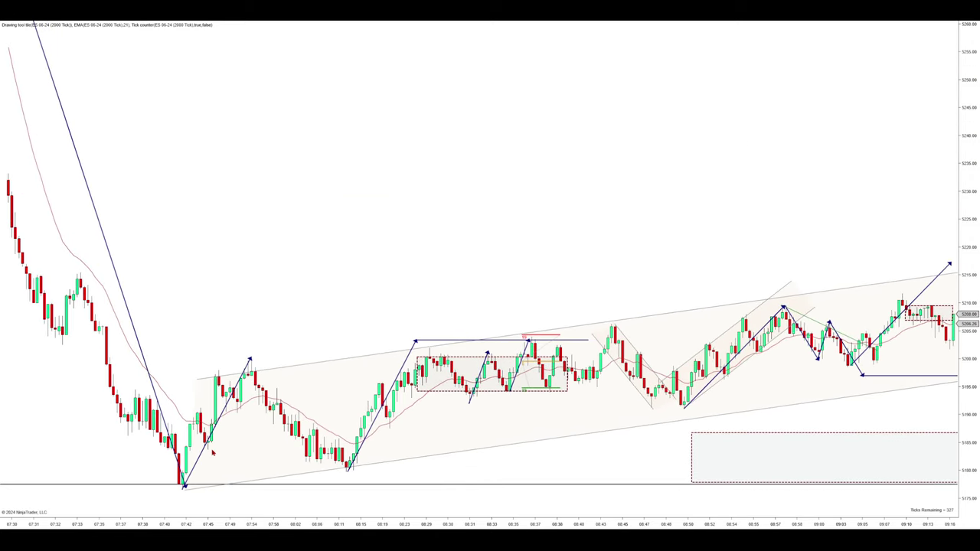
left_click(554, 383)
left_click_drag(582, 522, 639, 514)
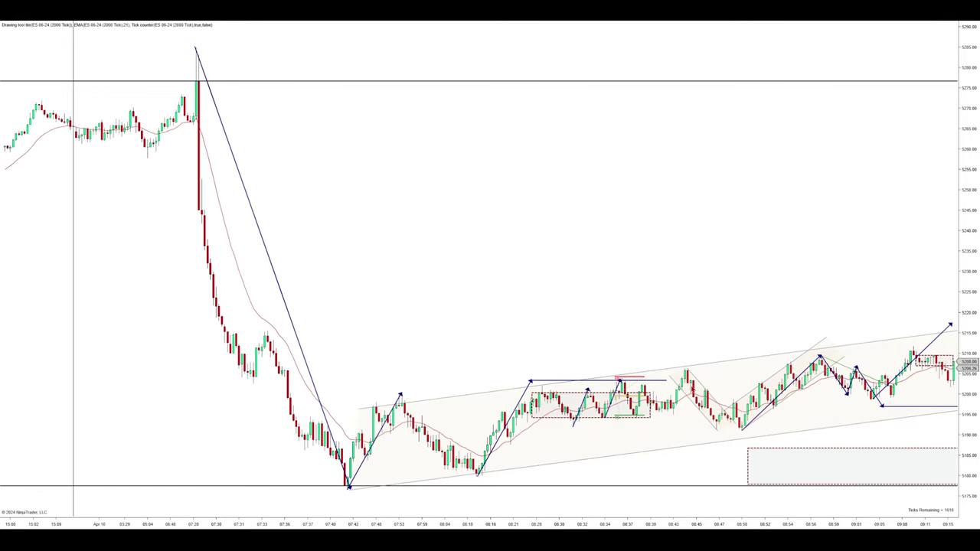
Step: Enlarge the smaller range box by raising its top to about 5202 and extending its right edge to about 08:47
left_click_drag(656, 475, 596, 451)
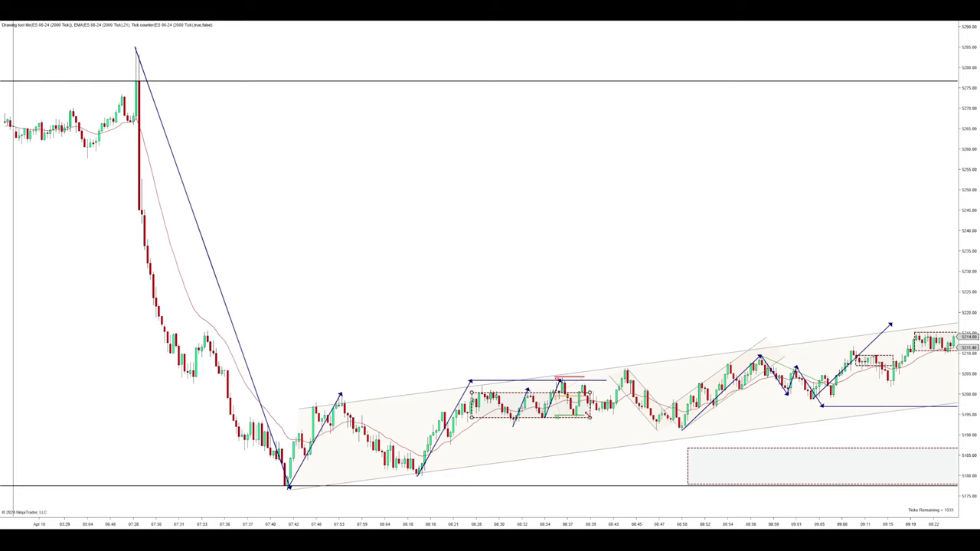
left_click_drag(589, 416, 623, 418)
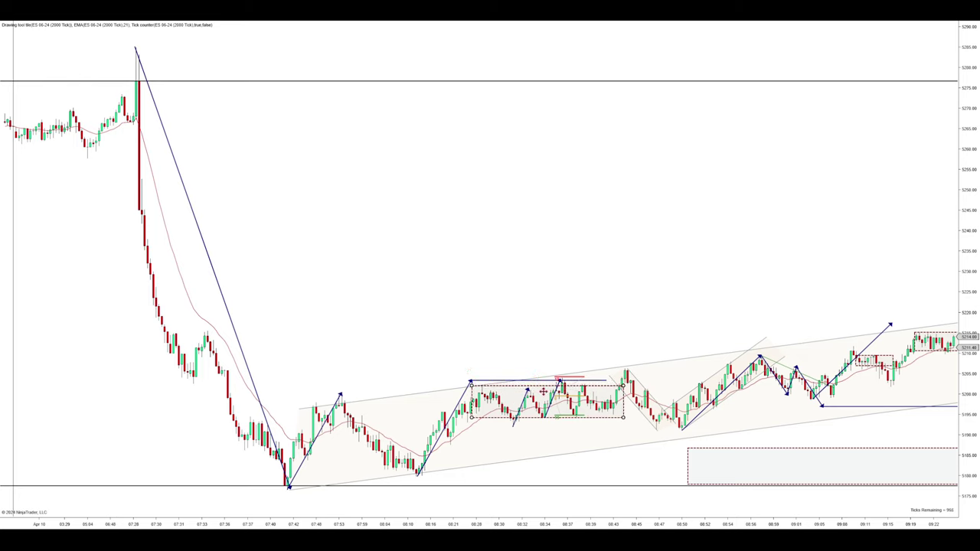
left_click(620, 425)
left_click(623, 403)
left_click_drag(623, 386, 655, 385)
left_click(602, 398)
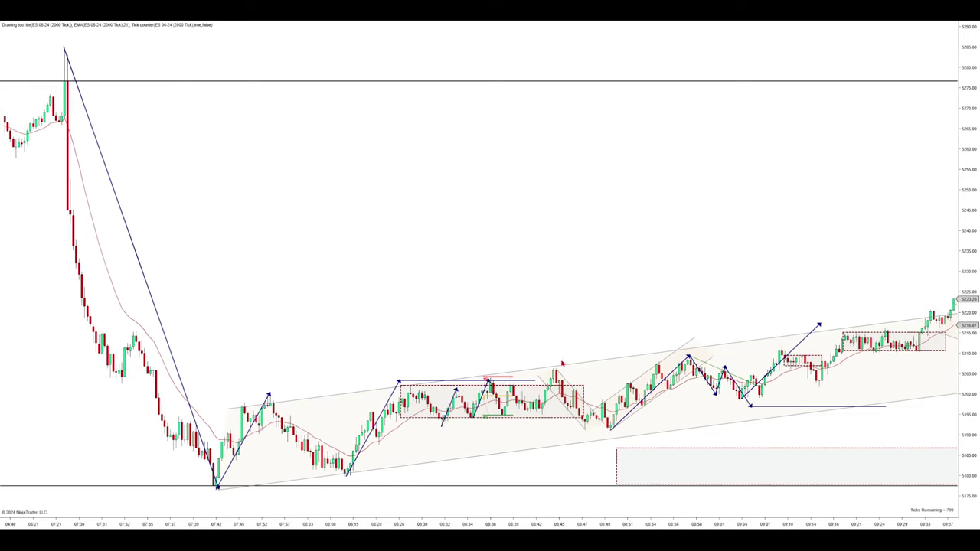
Step: Delete the large rectangle below the channel and shift the range box's lower-left corner slightly outward
scroll(596, 439, "up", 3)
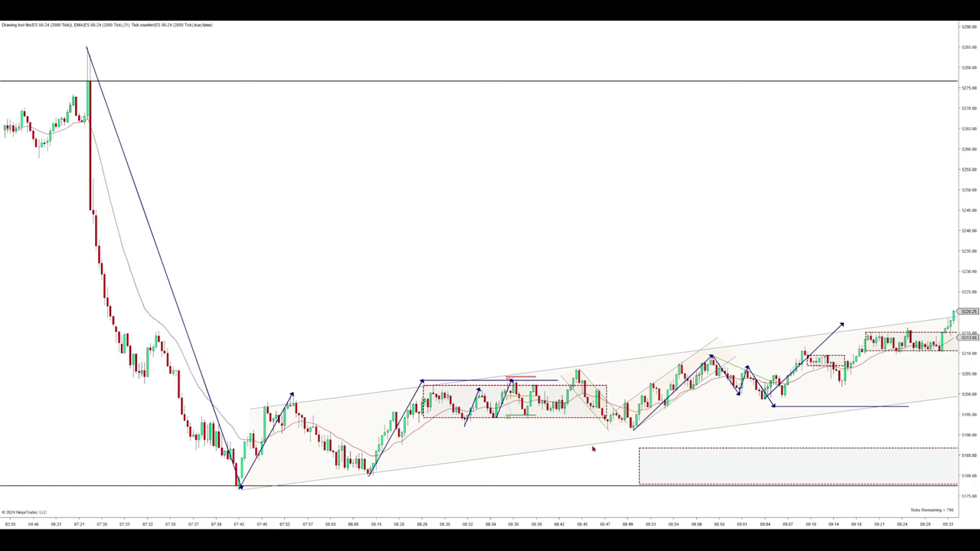
scroll(602, 459, "up", 5)
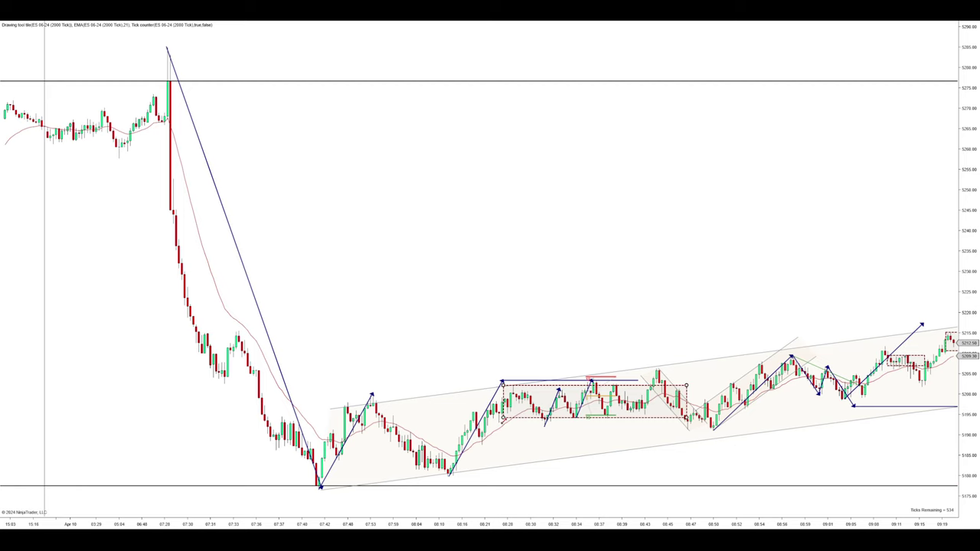
left_click(503, 419)
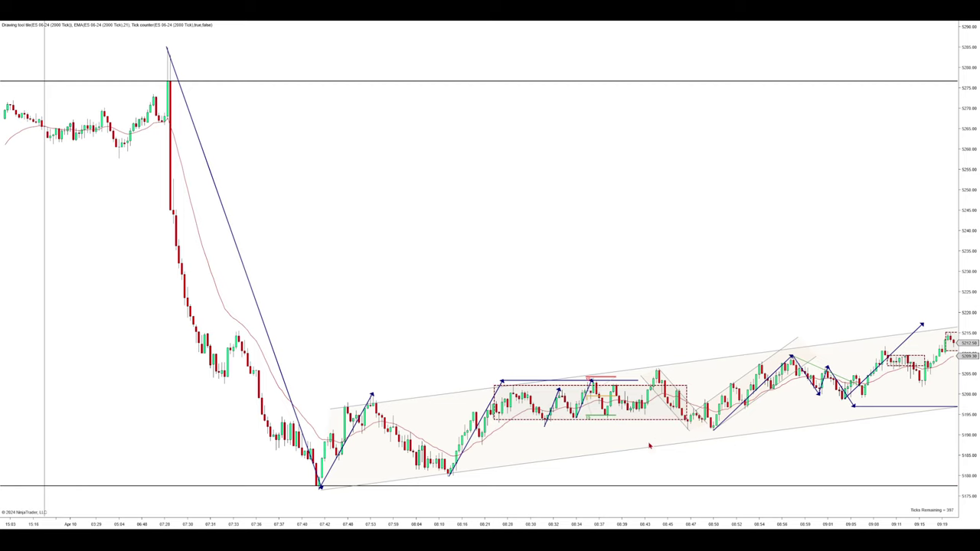
Step: Extend the range box's lower-right corner to about 08:53, with its bottom edge at about 5193.5
scroll(649, 445, "down", 3)
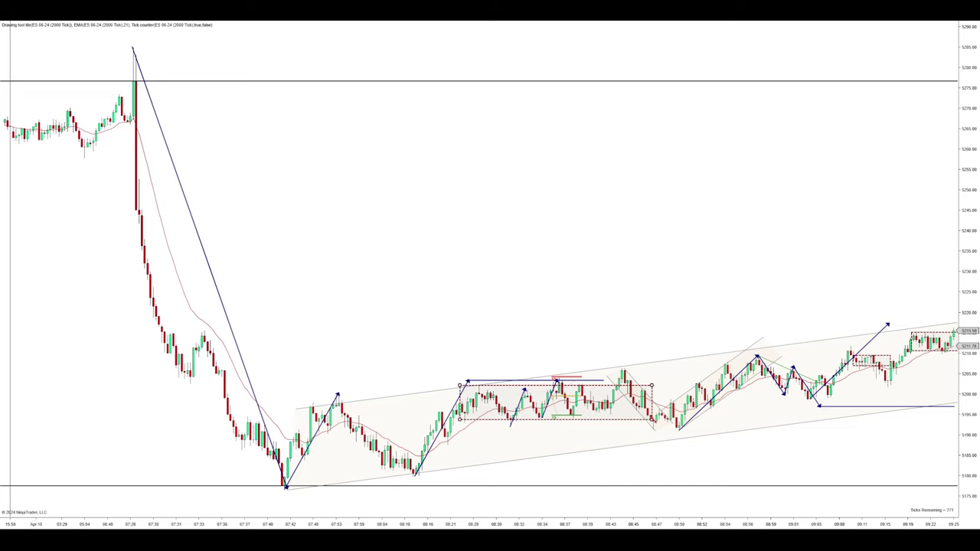
left_click_drag(653, 419, 708, 420)
left_click(627, 433)
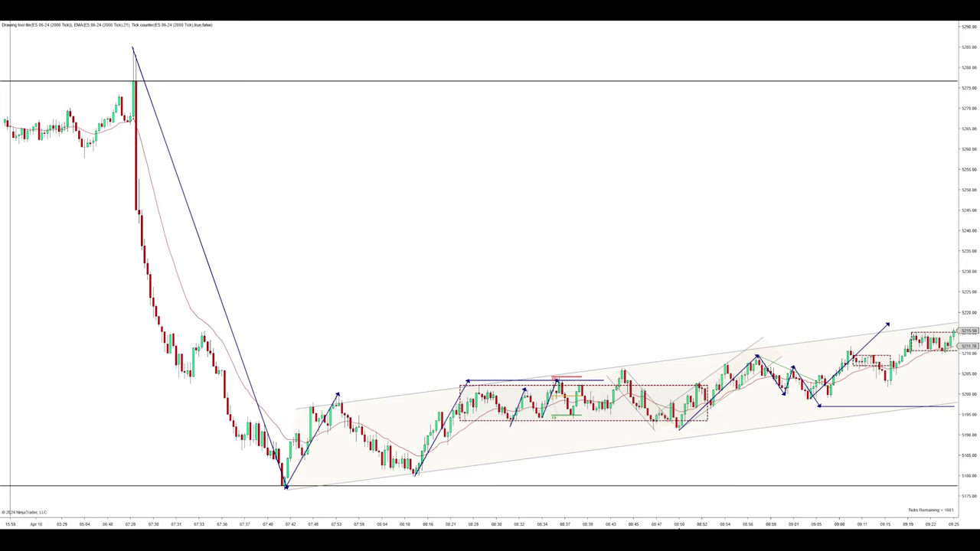
Step: Examine the widened range box against the rising channel and the preceding sell-off
scroll(658, 428, "up", 3)
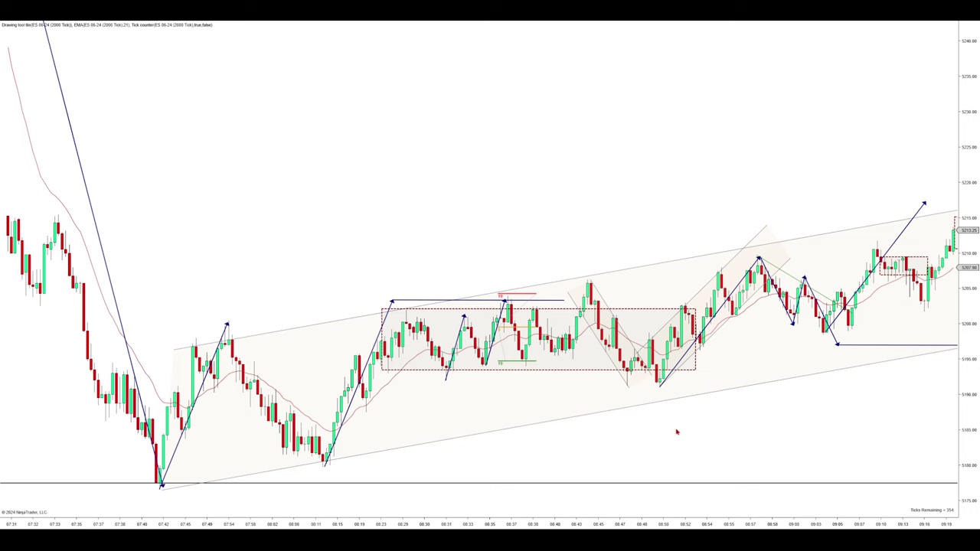
left_click_drag(676, 432, 703, 427)
left_click_drag(628, 452, 614, 453)
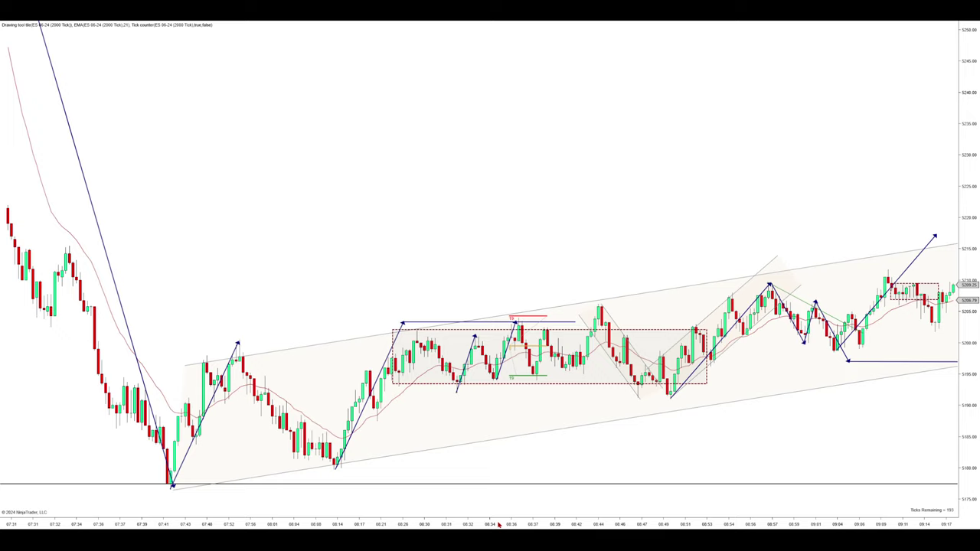
left_click_drag(498, 524, 175, 57)
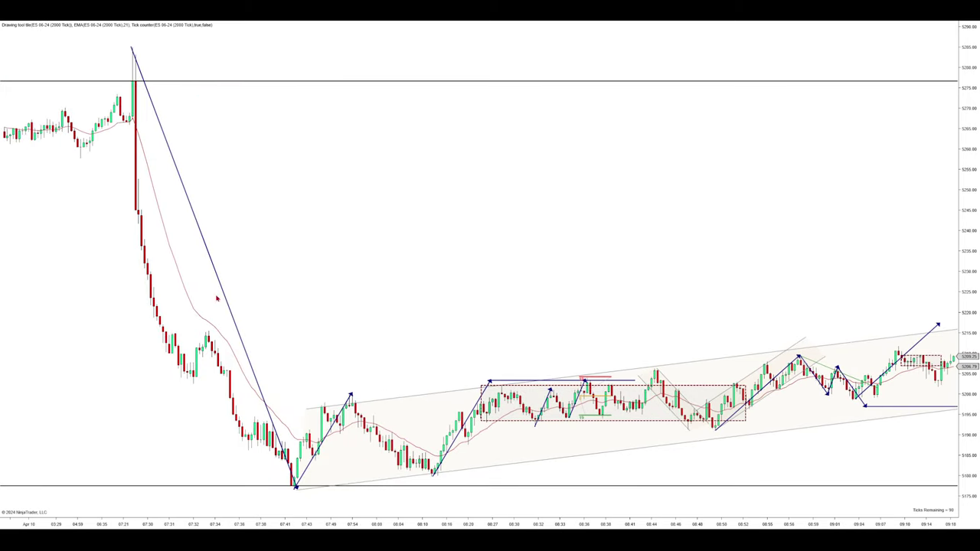
left_click_drag(651, 517, 590, 503)
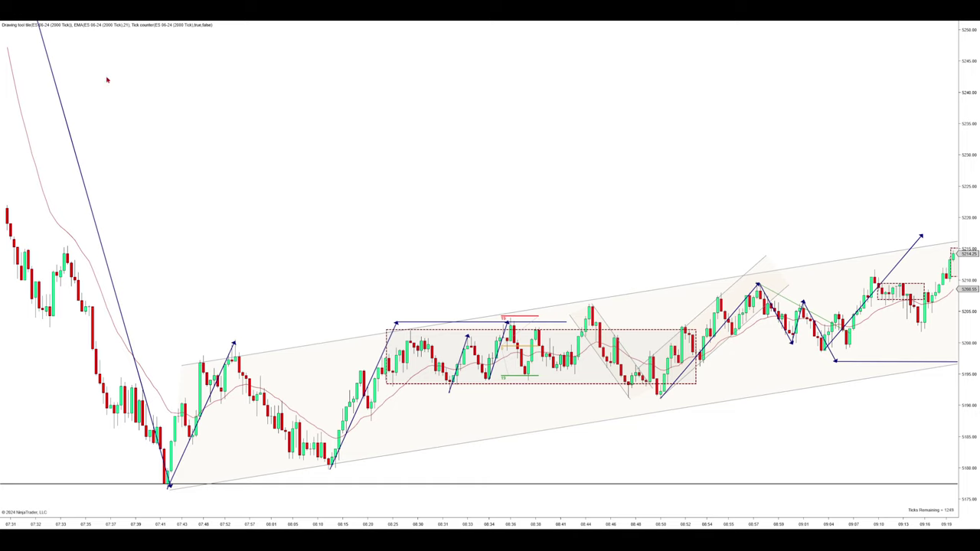
Step: Draw an arrow along the 08:44 to 08:50 pullback from about 5206.5 to 5191.5, and project a parallel copy down to about 5184.5
left_click_drag(588, 301, 647, 397)
mouse_move(631, 355)
left_mouse_down()
mouse_move(710, 394)
mouse_move(719, 418)
left_mouse_up()
left_click(713, 434)
scroll(707, 456, "down", 3)
key("ctrl+Down")
key("ctrl+Down")
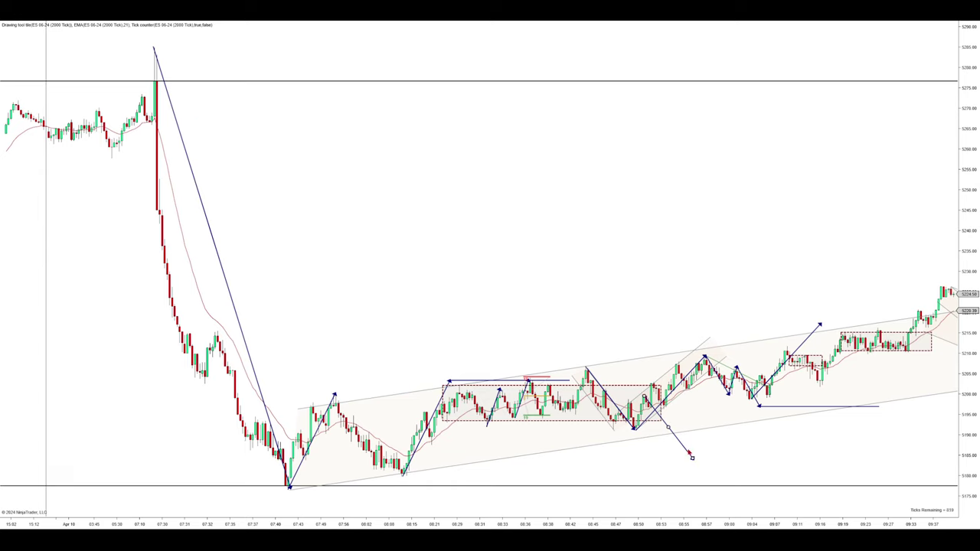
Step: Delete the 08:44 pullback arrow and its projected copy below the large range box
left_click(690, 452)
key("Delete")
left_click(610, 400)
left_click(601, 385)
key("Delete")
Step: Extend the large range box's upper-right corner to about 09:10, with its top edge at about 5202.5
left_click_drag(673, 465, 770, 490)
left_click_drag(767, 524, 630, 505)
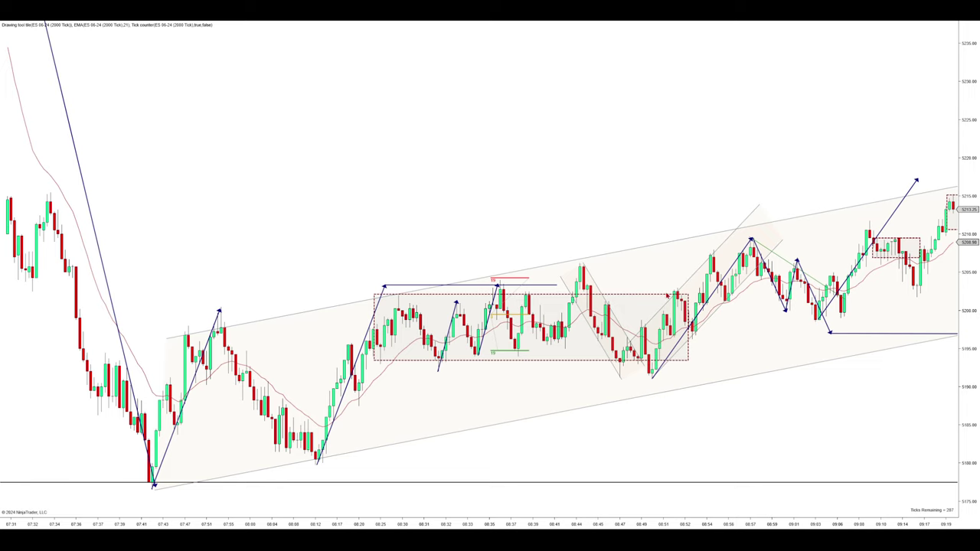
left_click_drag(687, 294, 867, 289)
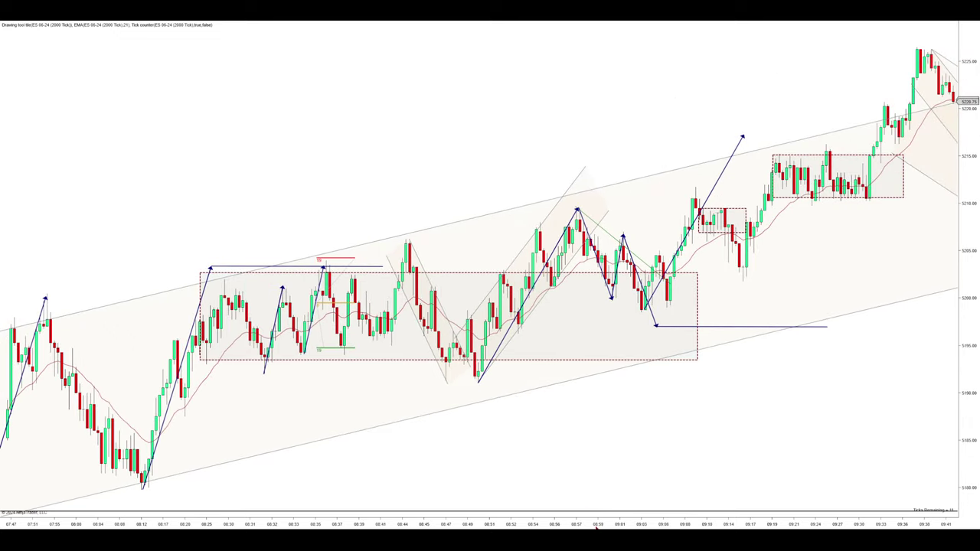
Step: Extend the right edge of the small range box that starts near 09:10 to about 09:19
left_click_drag(596, 527, 663, 526)
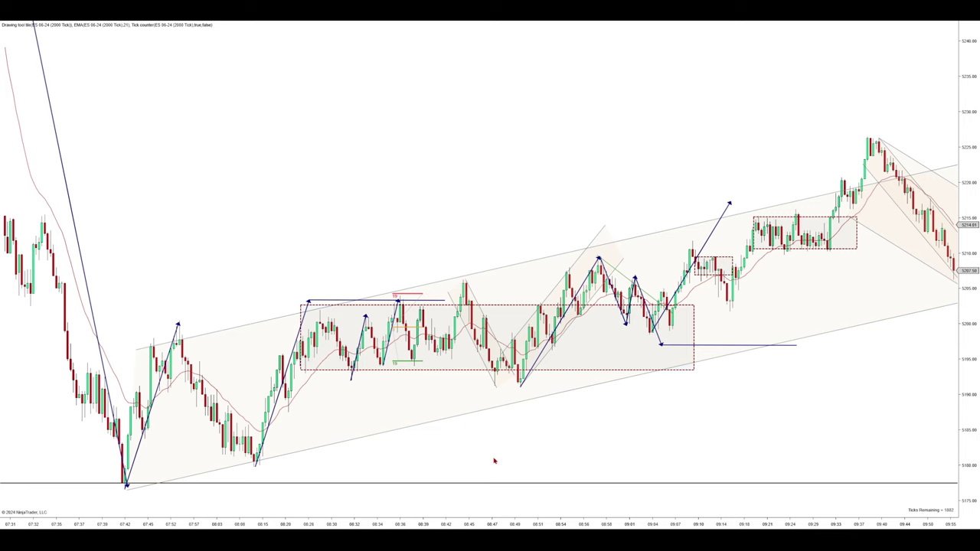
scroll(324, 267, "up", 3)
left_click_drag(672, 456, 531, 441)
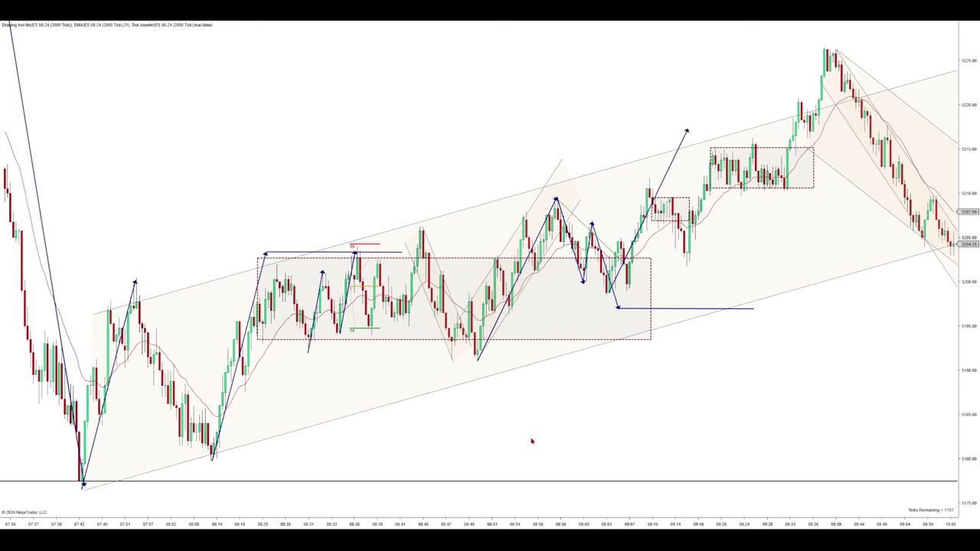
scroll(602, 304, "up", 1)
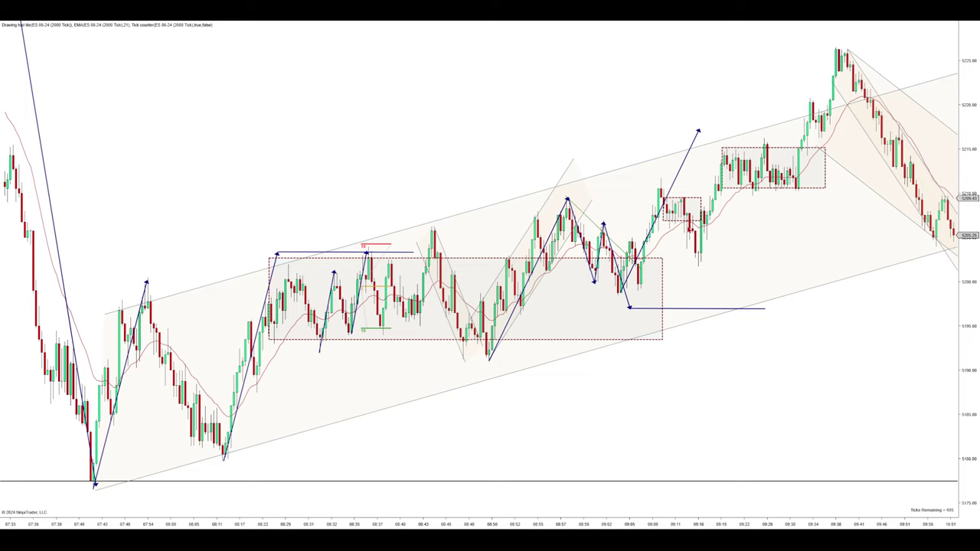
left_click_drag(732, 270, 745, 270)
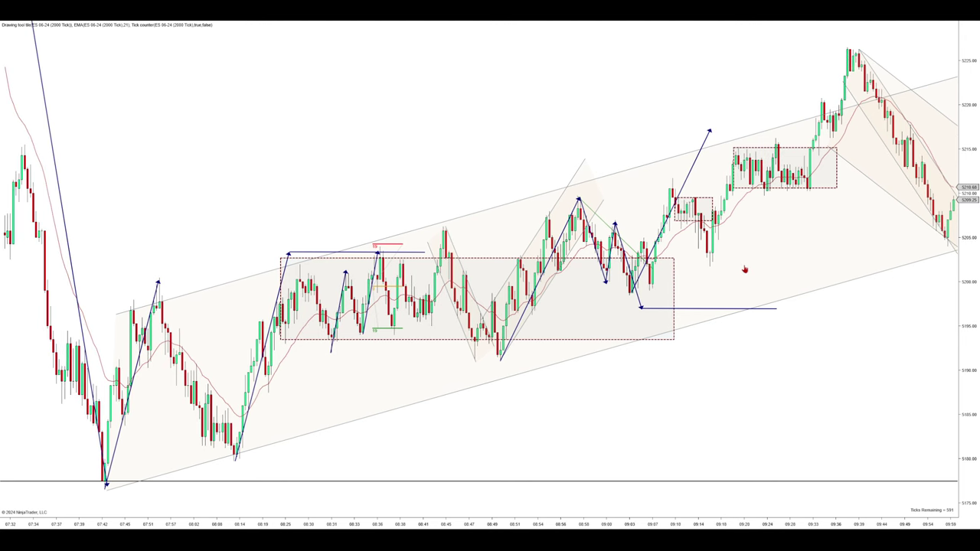
left_click_drag(745, 524, 688, 525)
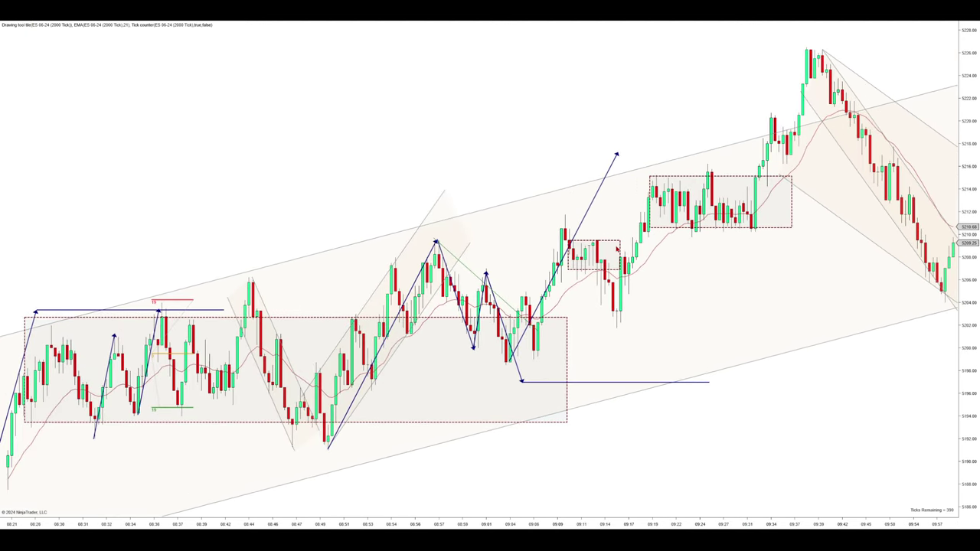
left_click(627, 267)
left_click_drag(627, 266, 656, 270)
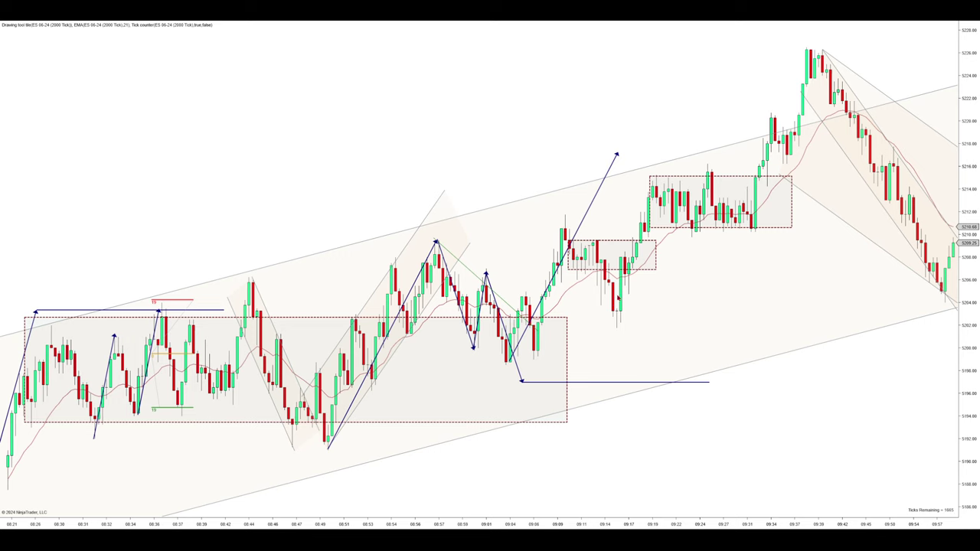
Step: Draw an arrow down the 09:10 to 09:16 pullback from about 5212 to 5202, and place a parallel copy ending at about 5199.5
left_click_drag(657, 523, 746, 483)
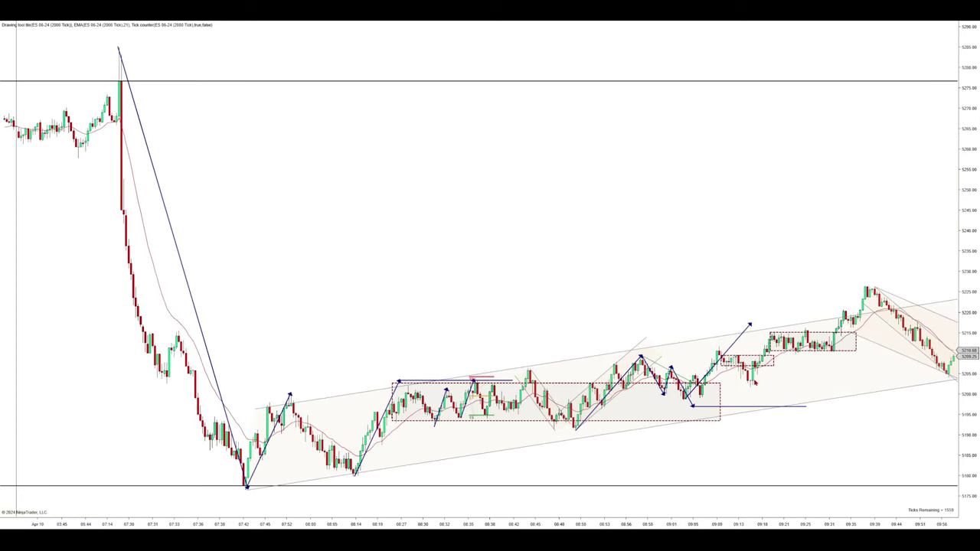
scroll(761, 509, "up", 5)
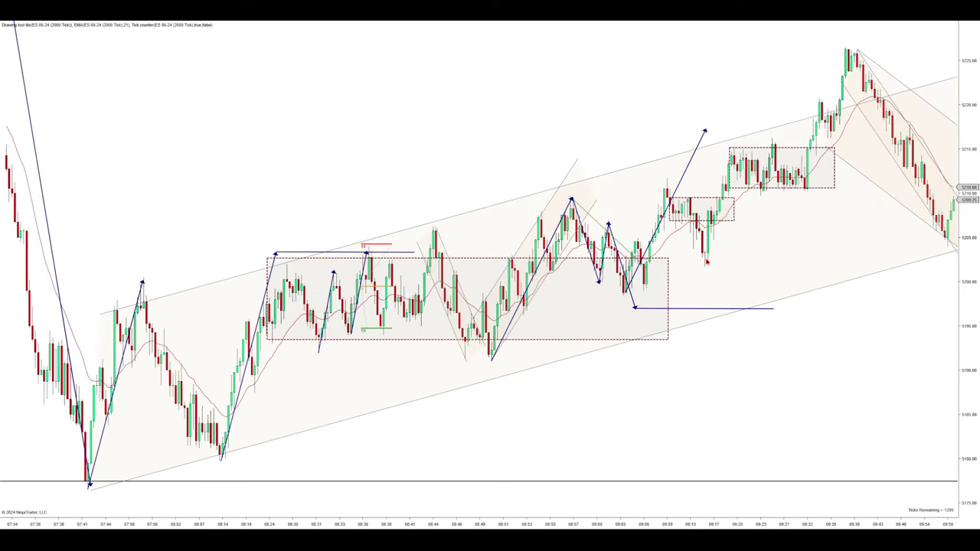
scroll(602, 341, "up", 3)
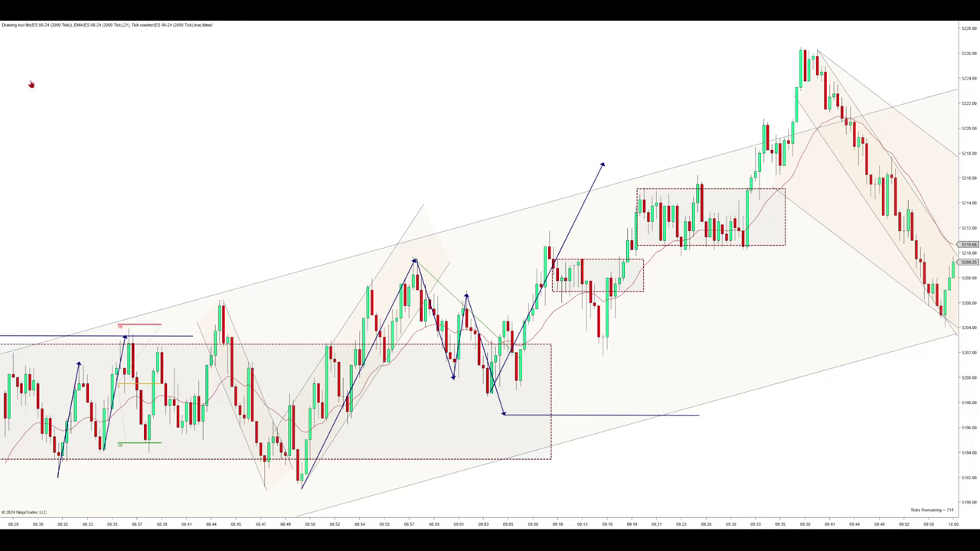
left_click_drag(548, 229, 601, 354)
left_click_drag(588, 317, 659, 348)
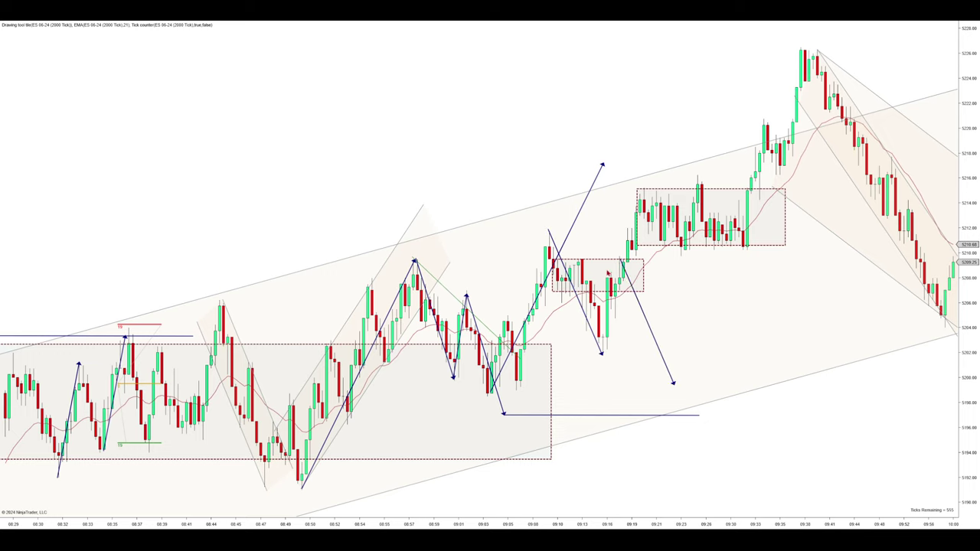
Step: Delete both down arrows drawn around the small range box near 09:16
left_click_drag(642, 314, 667, 331)
key("Delete")
left_click(593, 333)
key("Delete")
left_click_drag(617, 271, 588, 255)
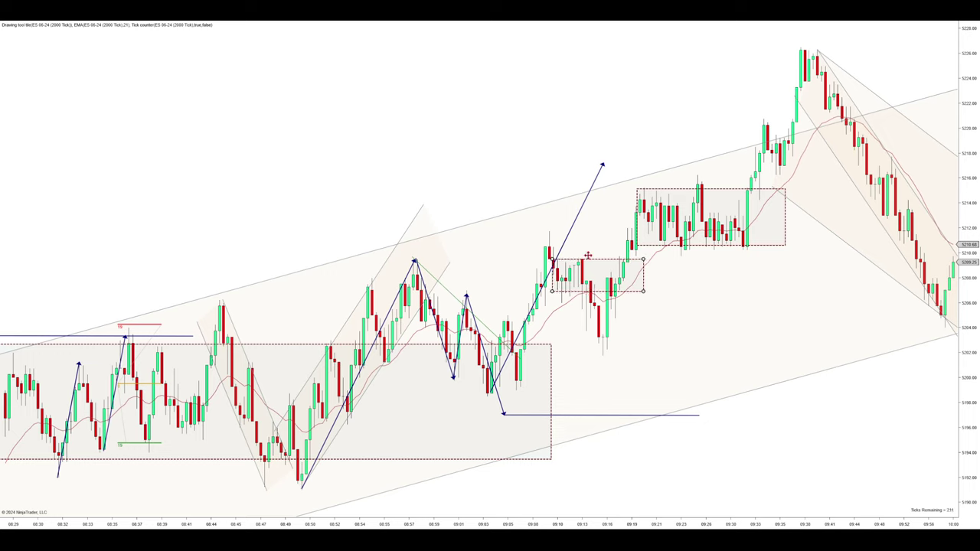
left_click(652, 179)
Step: Lower the top edge of the upper range box that starts near 09:19 to about 5214
left_click_drag(684, 216, 779, 321)
left_click_drag(765, 524, 719, 500)
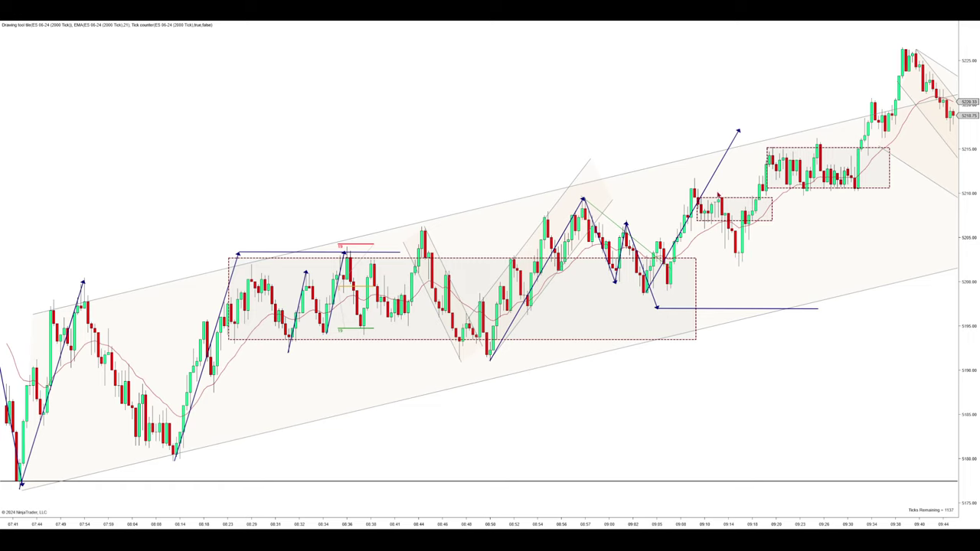
left_click_drag(780, 526, 709, 487)
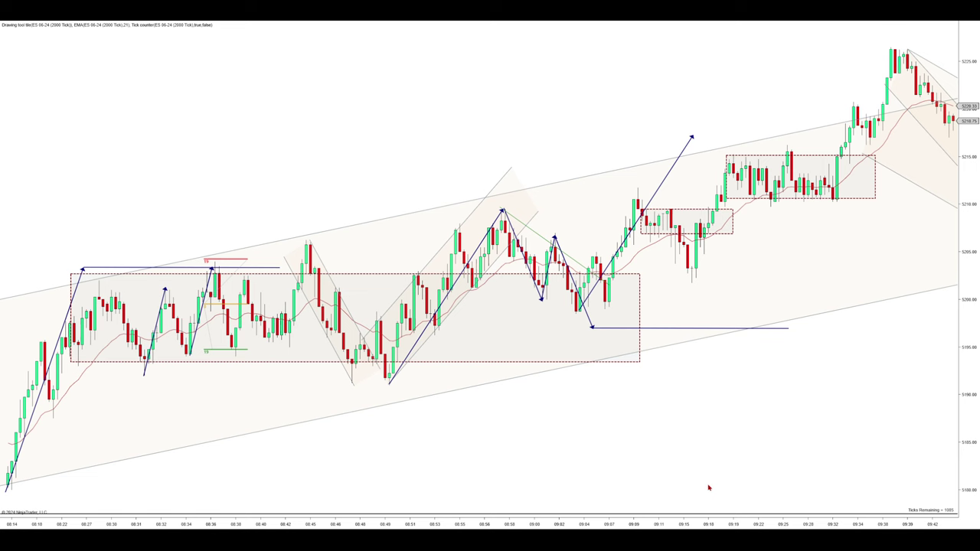
scroll(717, 234, "down", 3)
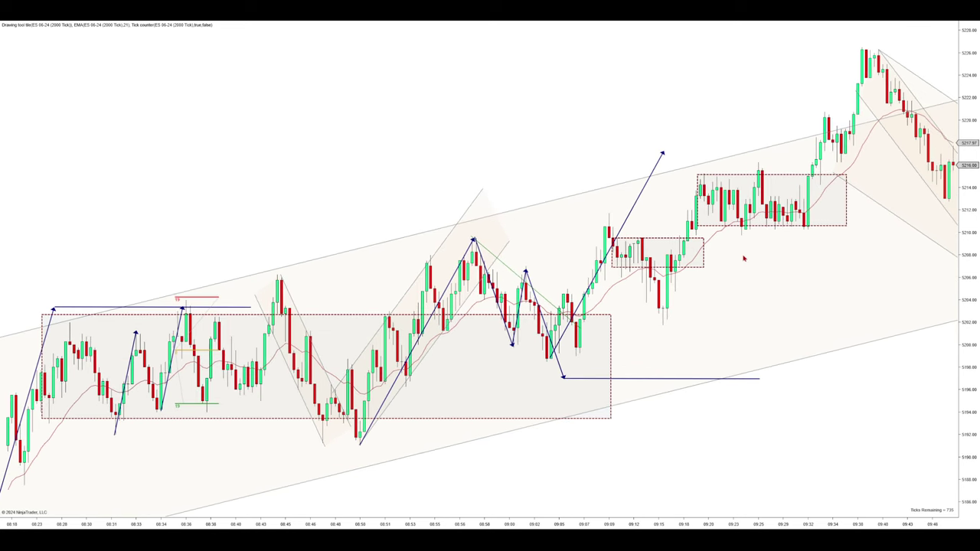
left_click_drag(535, 525, 603, 506)
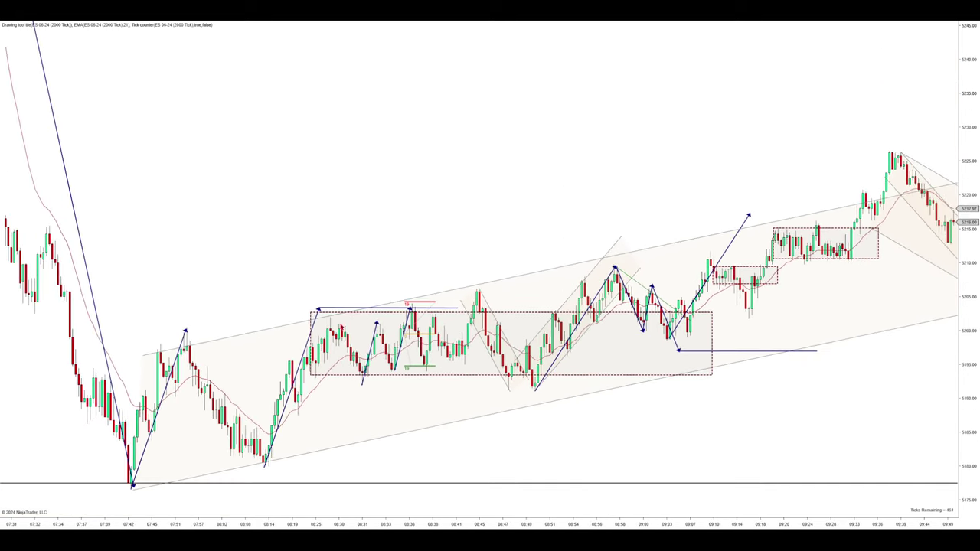
left_click_drag(788, 525, 662, 493)
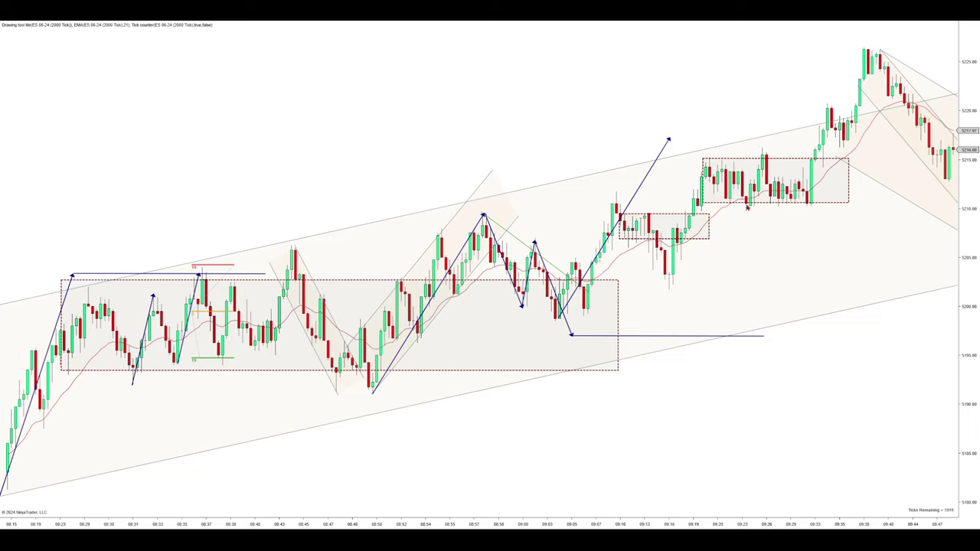
left_click_drag(703, 159, 702, 167)
left_click(728, 155)
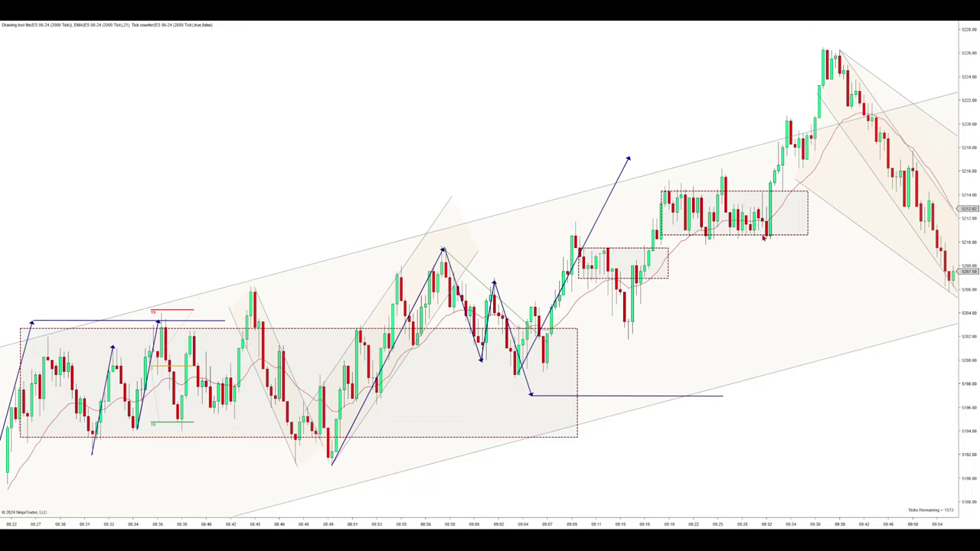
Step: Examine the full session, from the initial sell-off and rising channel to the falling channel and the range box near 10:43
left_click_drag(709, 524, 737, 278)
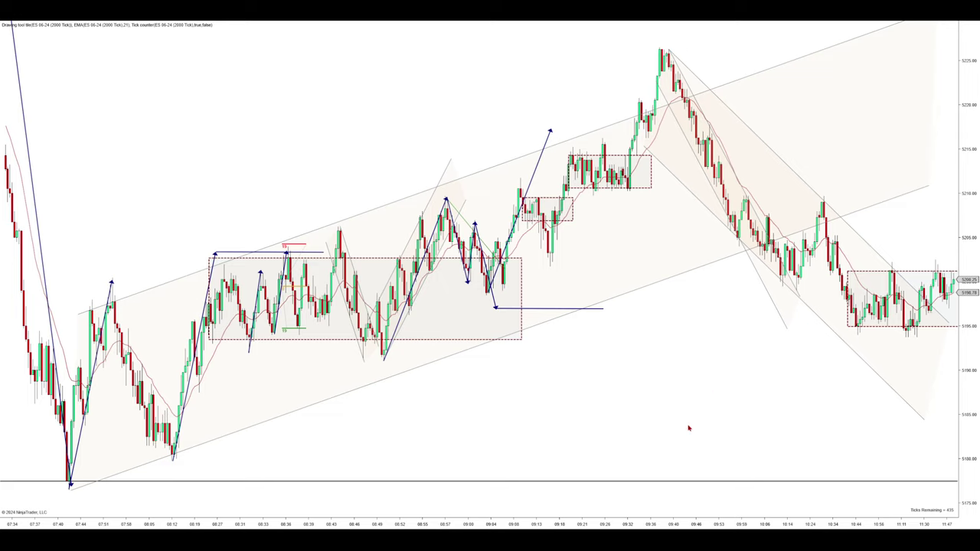
left_click_drag(649, 526, 701, 521)
left_click_drag(755, 458, 783, 457)
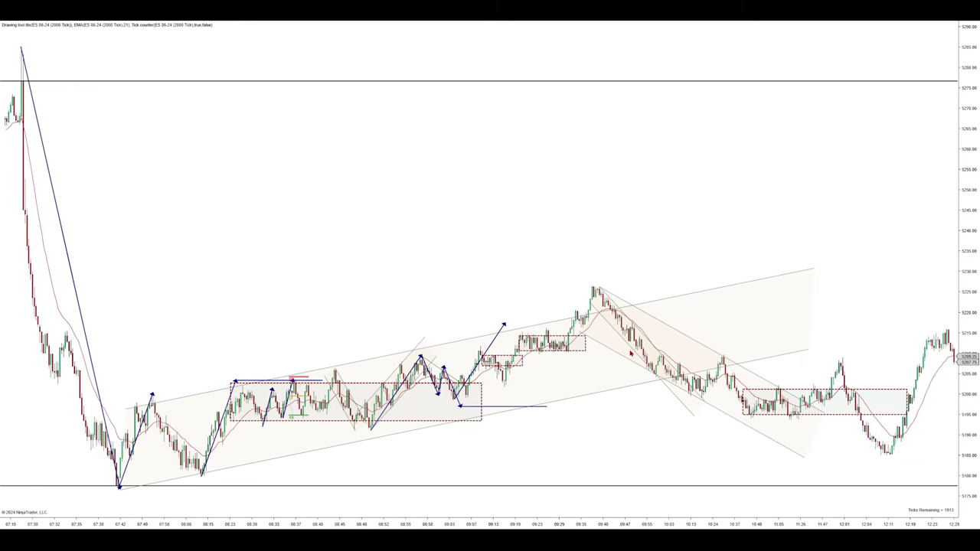
left_click_drag(604, 437, 671, 437)
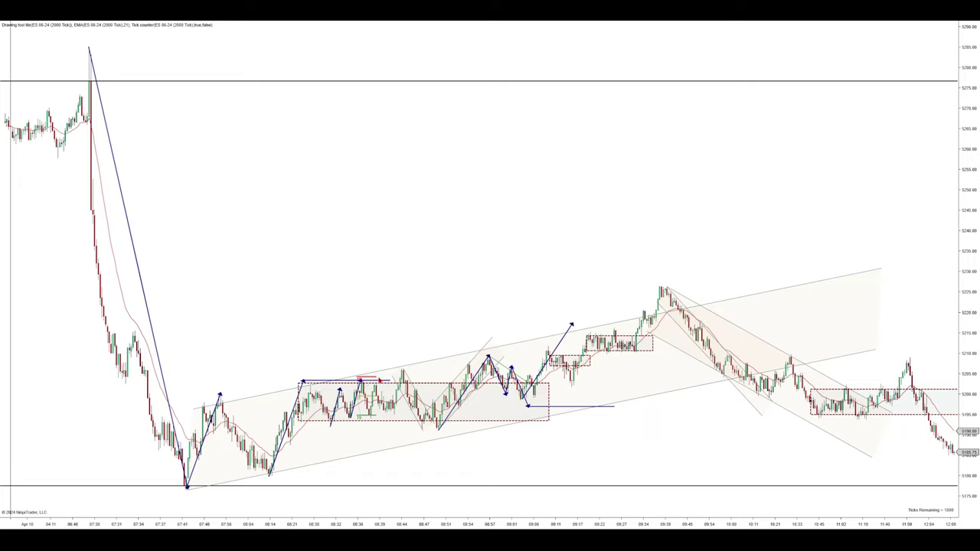
scroll(589, 277, "down", 10)
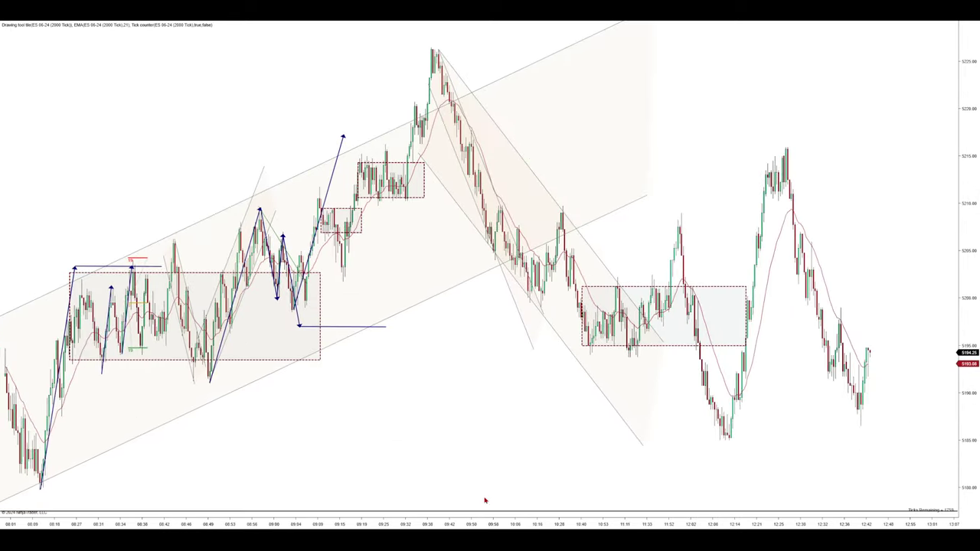
left_click_drag(505, 526, 367, 527)
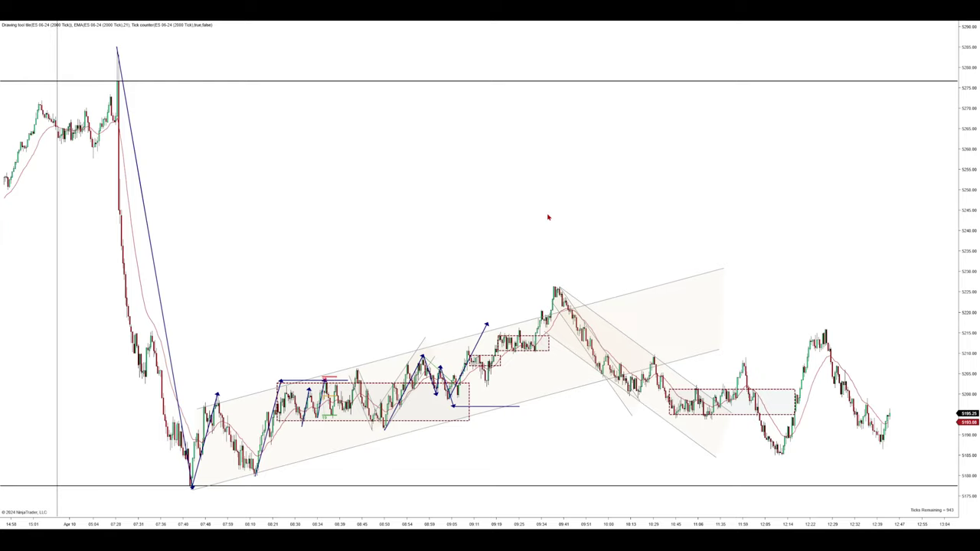
left_click_drag(628, 523, 482, 482)
left_click_drag(390, 429, 638, 428)
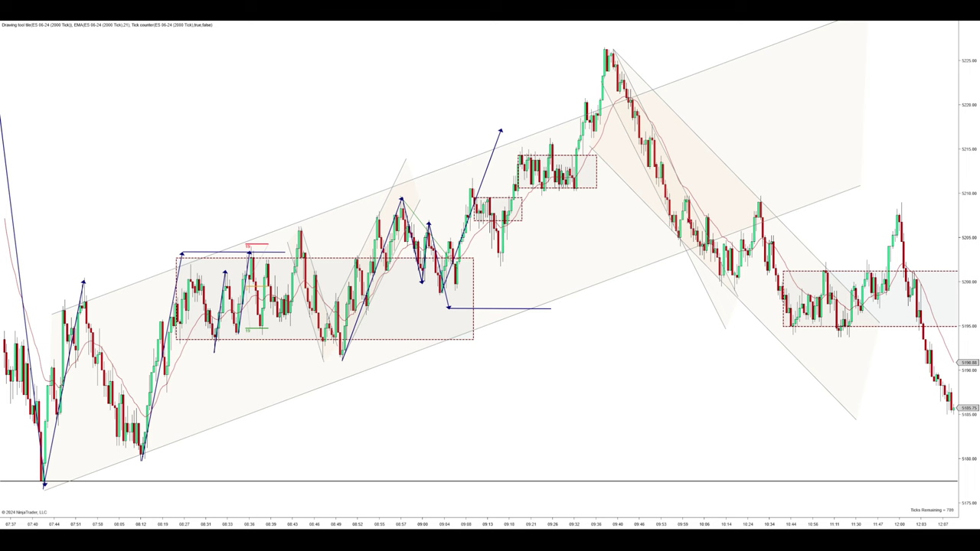
scroll(645, 451, "up", 4)
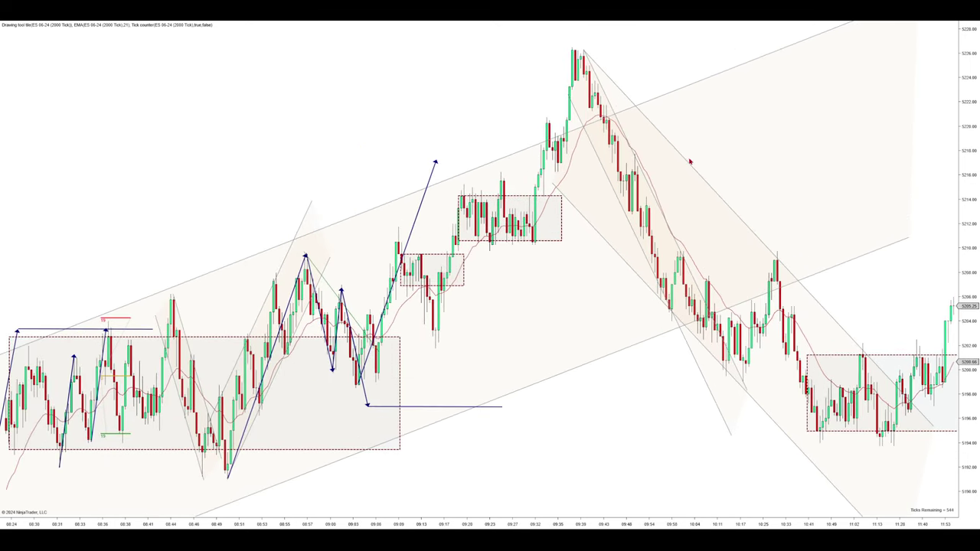
Step: Draw an arrow from the 5226 high down to about 5210.5, followed by a projected zigzag up to 5215.5, down to 5212 and up to 5216.5
left_click(583, 47)
left_click(646, 241)
left_click_drag(646, 240, 677, 186)
left_click_drag(698, 224, 724, 167)
left_click_drag(709, 200, 687, 156)
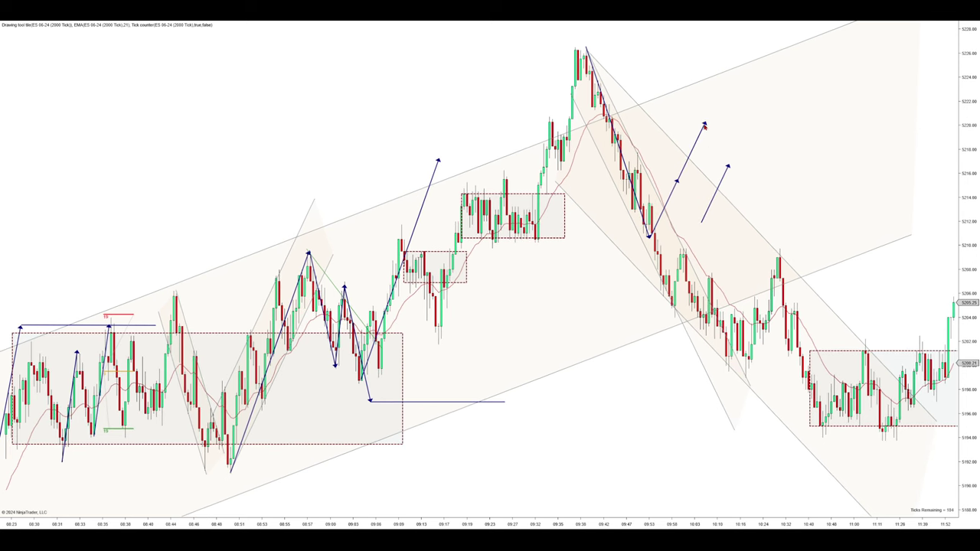
left_click_drag(702, 124, 699, 222)
left_click(750, 192)
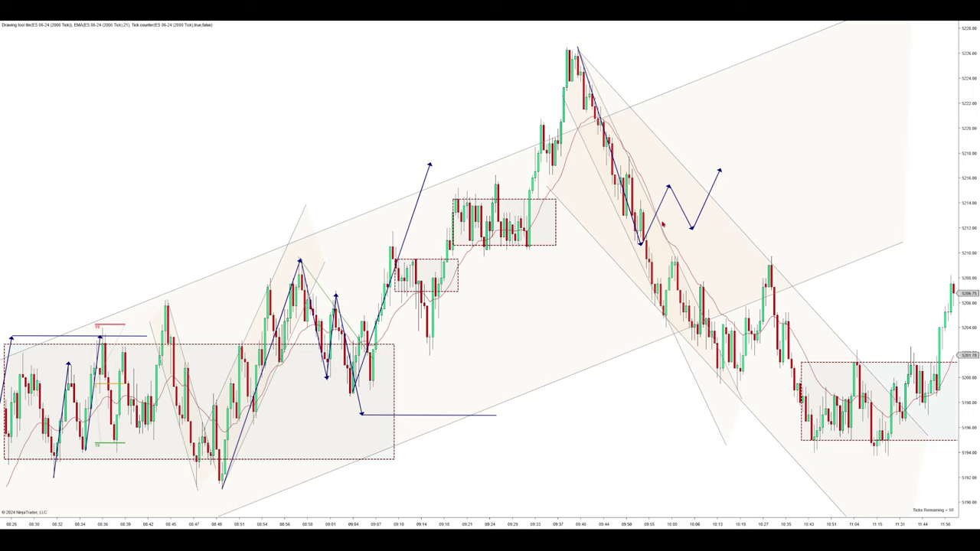
Step: Delete the zigzag projection arrows and the down arrow from the 5226 high
key("Delete")
left_click(680, 207)
key("Delete")
left_click(703, 214)
key("Delete")
left_click(632, 220)
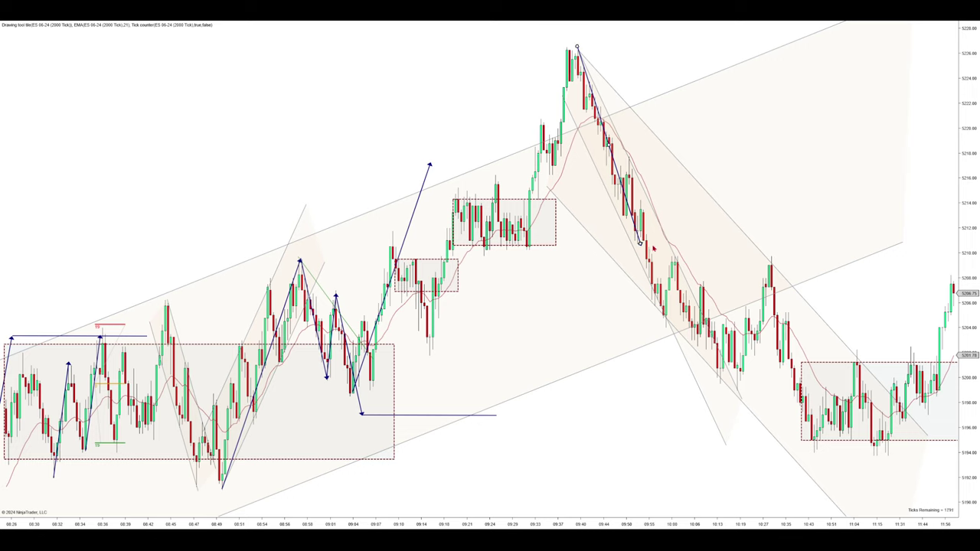
key("Delete")
Step: Try the top edge of the range box near 10:43 at about 5198.5, and return it to about 5201
scroll(735, 271, "down", 5)
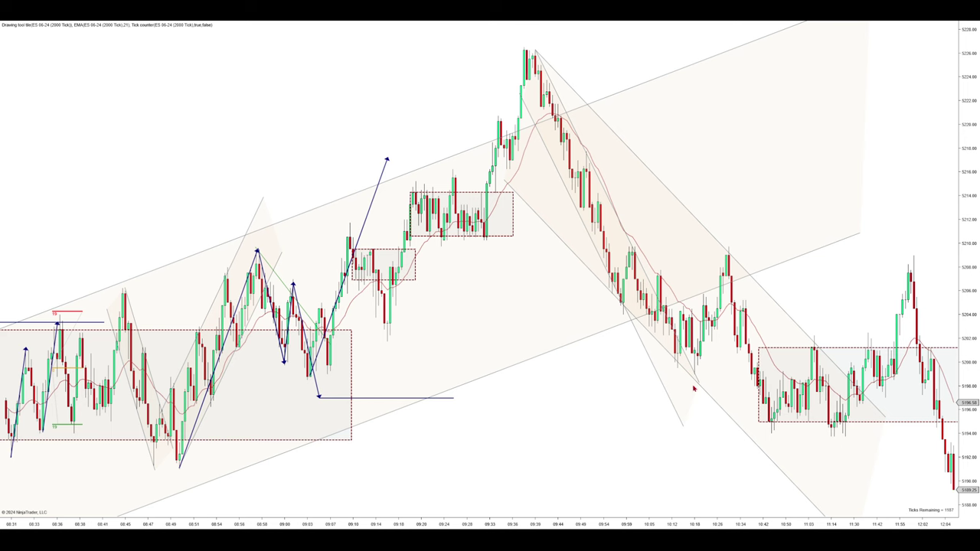
left_click_drag(711, 526, 755, 526)
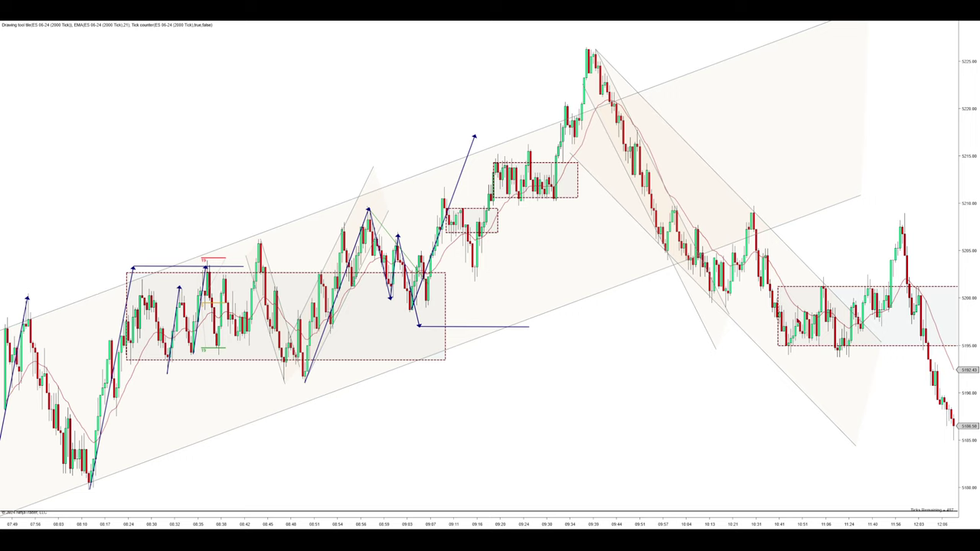
left_click(779, 288)
left_click_drag(778, 288, 780, 311)
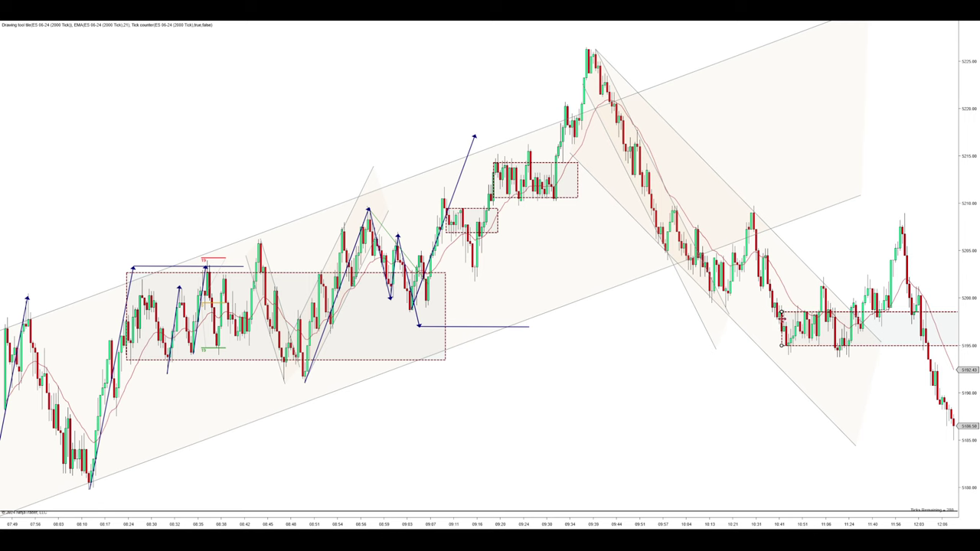
left_click_drag(781, 312, 778, 285)
Step: Nudge the upper-left corner of the falling channel's range box to about 10:43 and 5201
left_click_drag(820, 251, 843, 260)
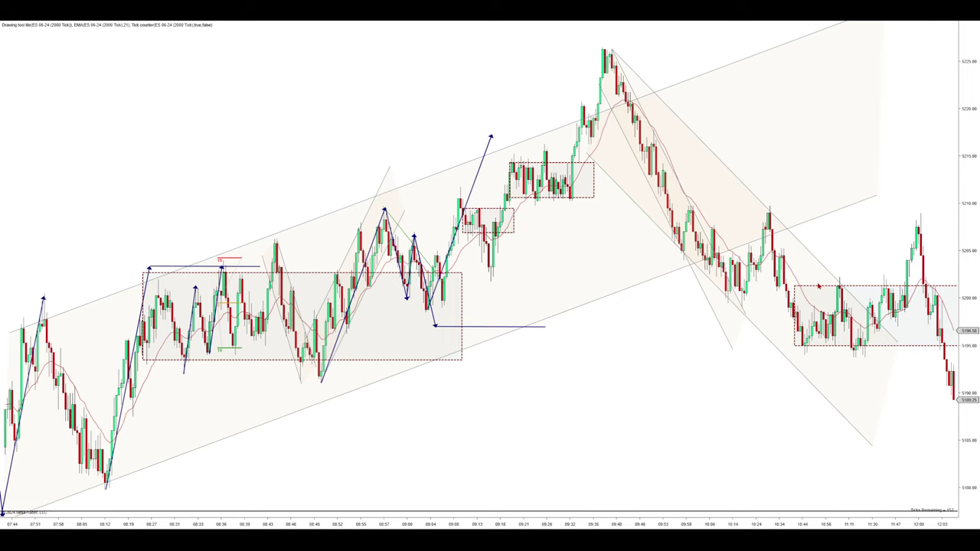
left_click_drag(795, 326, 798, 326)
left_click_drag(799, 287, 801, 285)
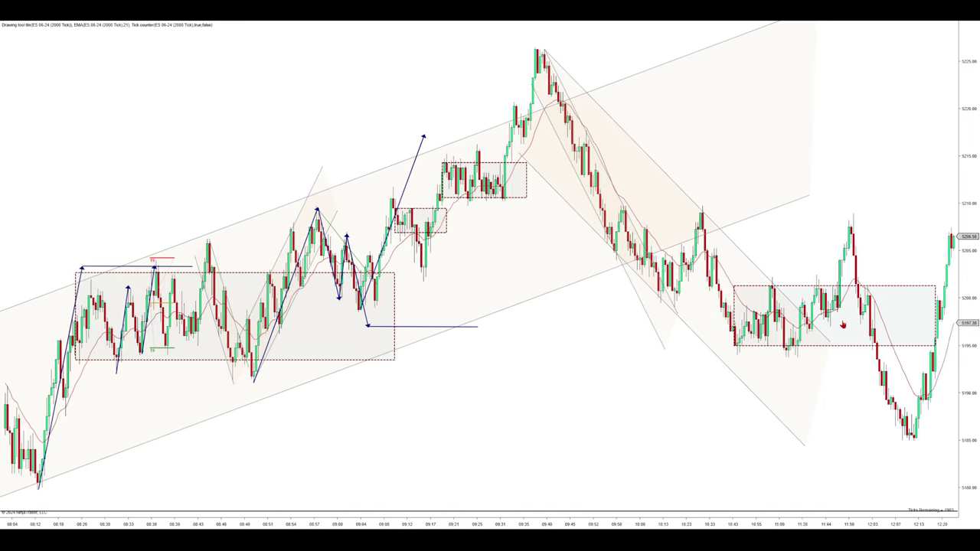
Step: Lower the top edge of the falling channel's range box to about 5198.5, and raise it back to about 5201
left_click_drag(813, 321, 864, 317)
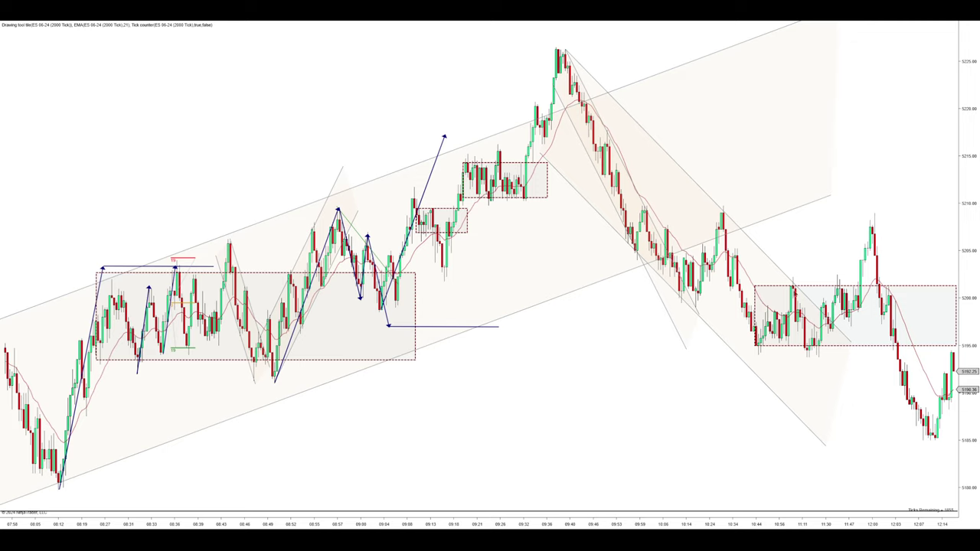
left_click_drag(757, 287, 756, 312)
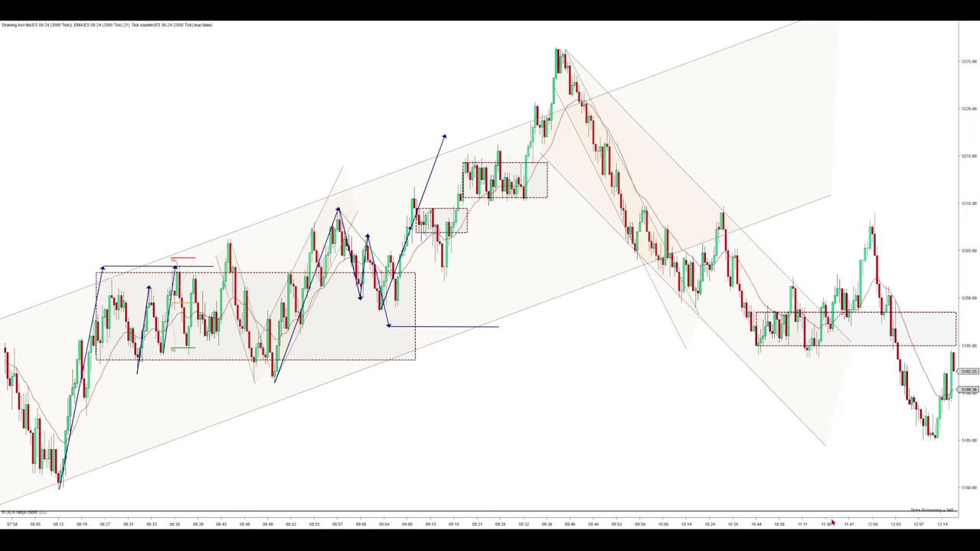
left_click_drag(833, 525, 688, 336)
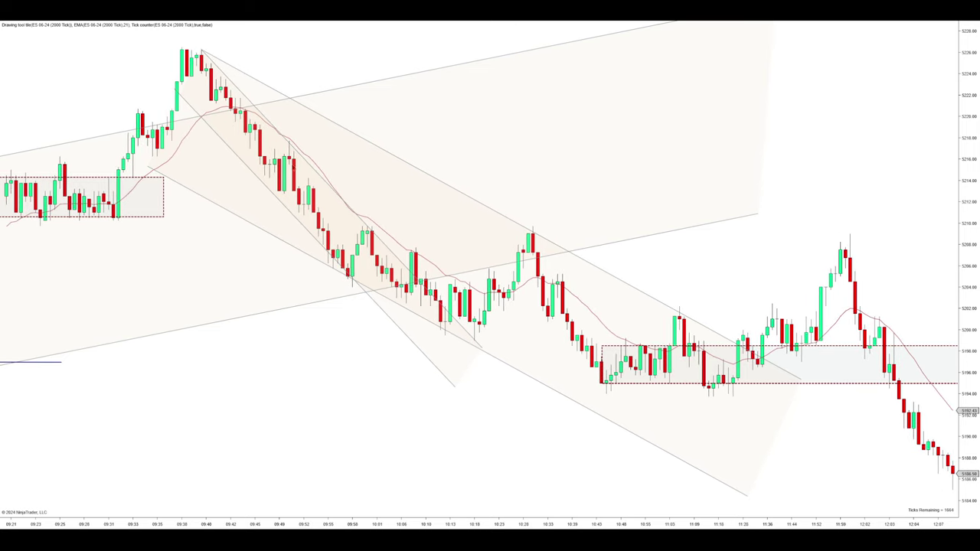
left_click_drag(573, 523, 721, 485)
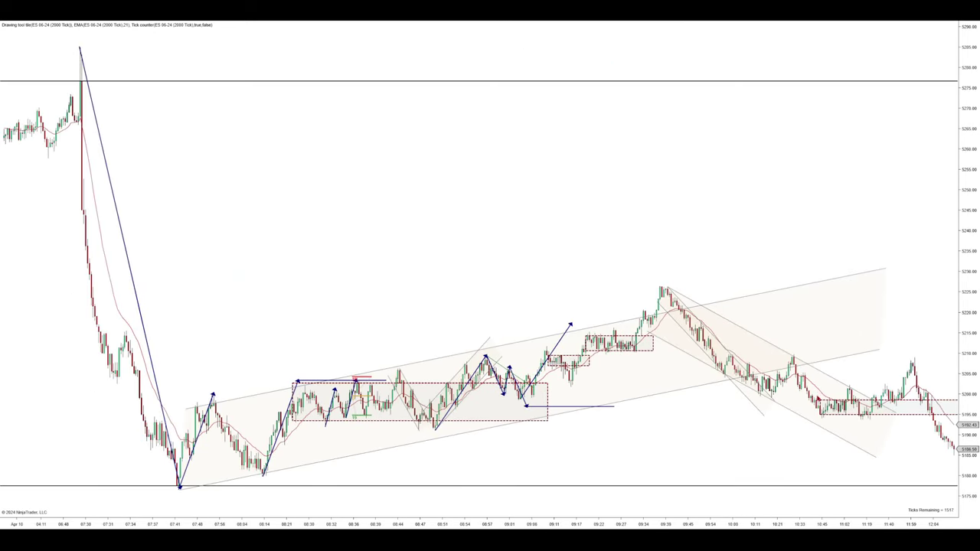
left_click_drag(710, 439, 651, 425)
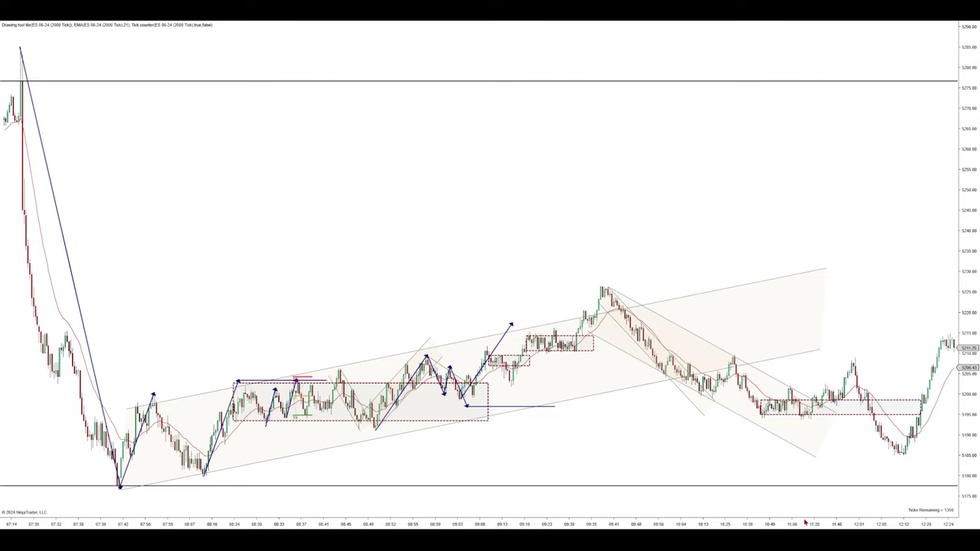
scroll(802, 522, "up", 3)
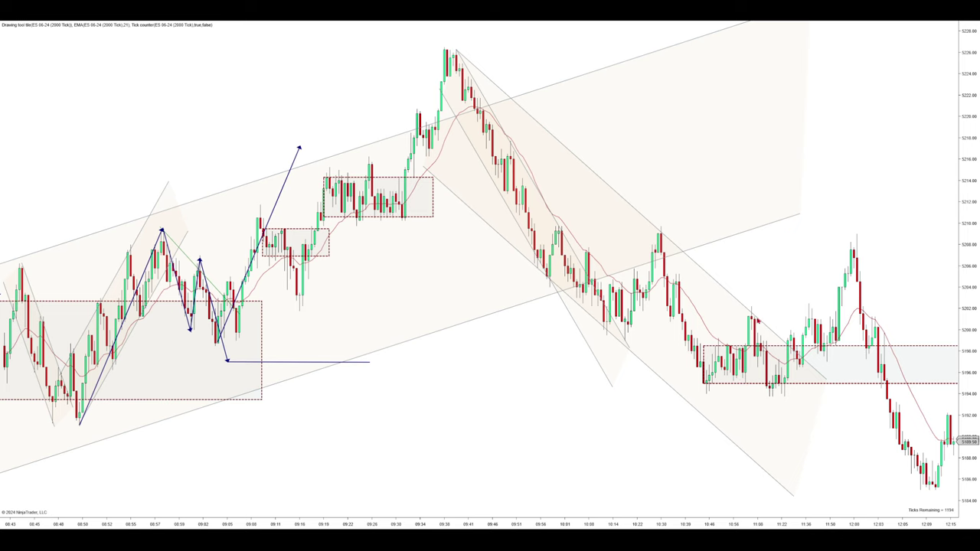
left_click_drag(784, 452, 759, 436)
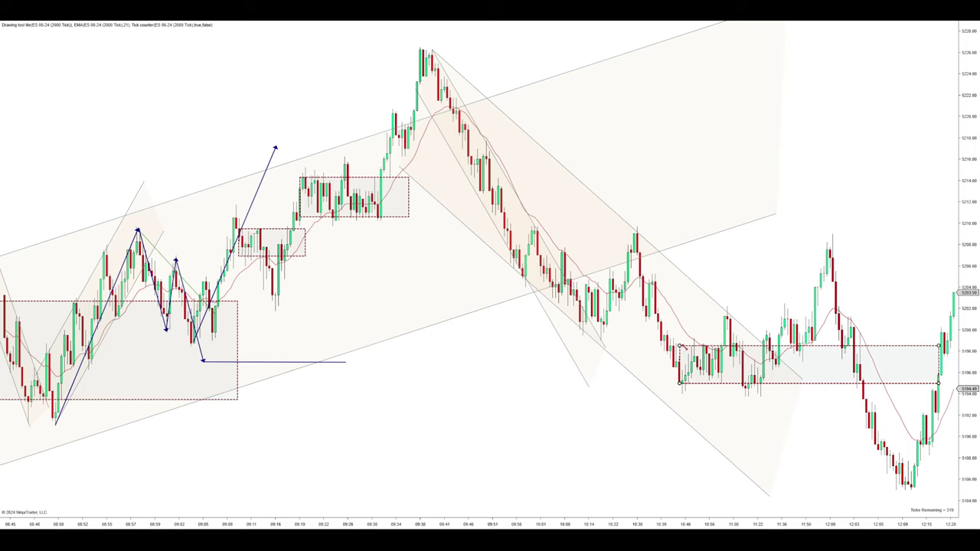
left_click_drag(679, 347, 678, 316)
left_click(718, 279)
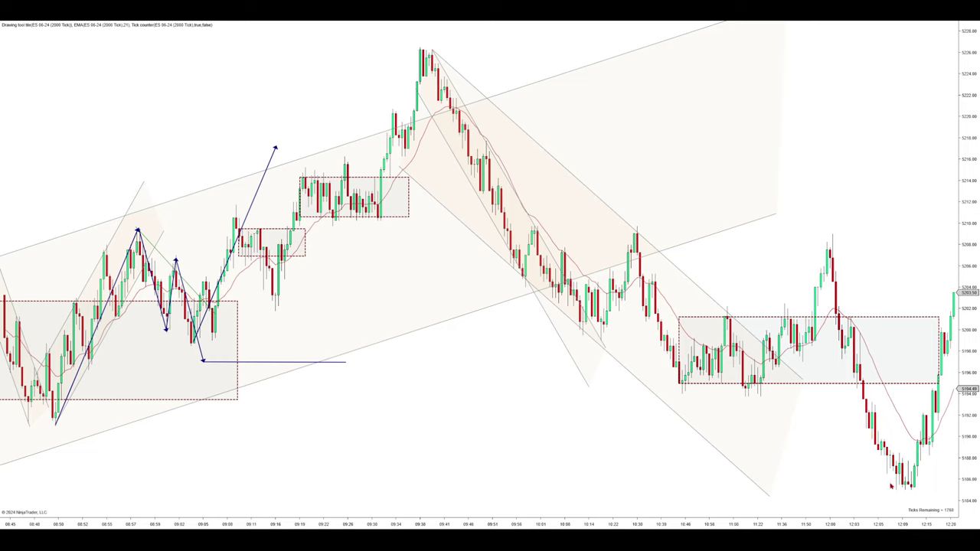
Step: Examine the swings after the falling channel's range box up to the latest bars, both close up and against the morning sell-off
left_click_drag(893, 485, 643, 488)
left_click_drag(653, 523, 604, 138)
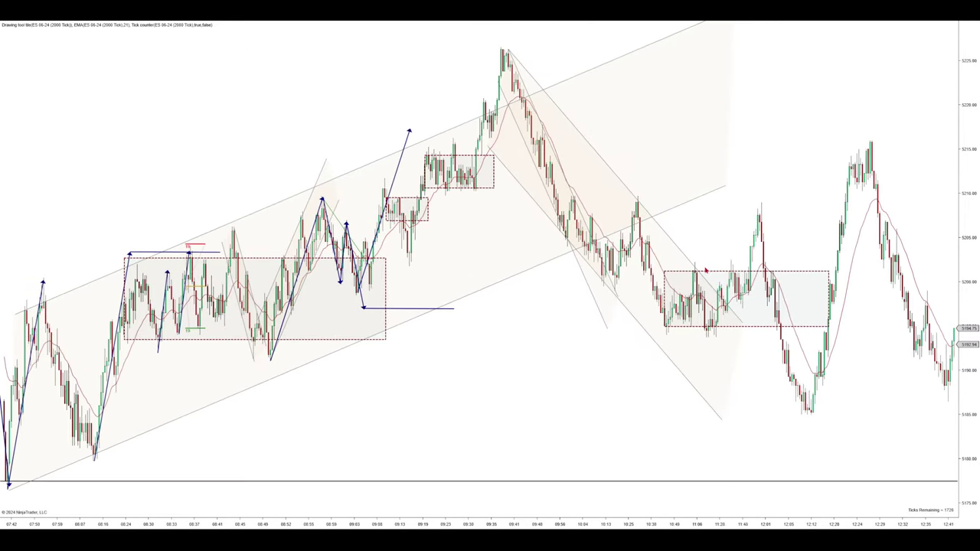
left_click_drag(875, 409, 750, 430)
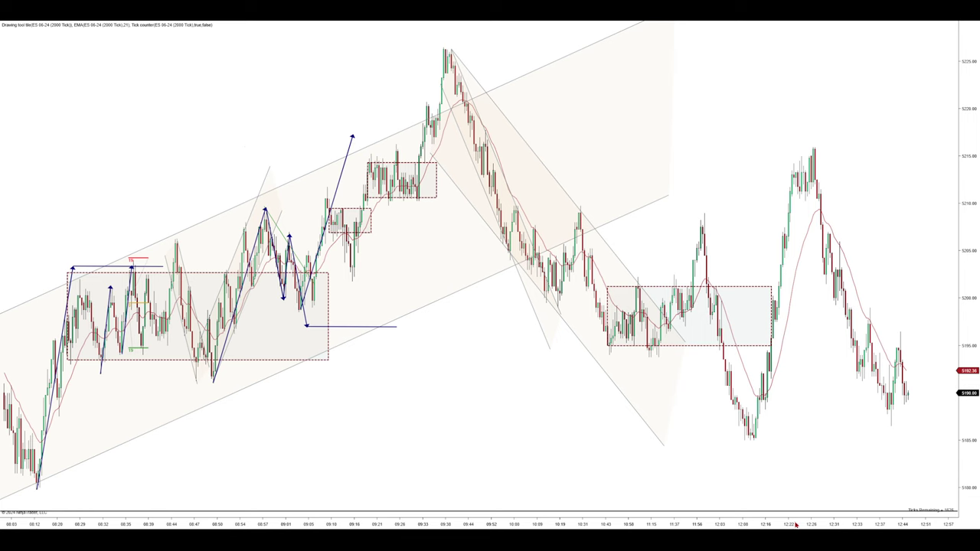
scroll(795, 524, "up", 2)
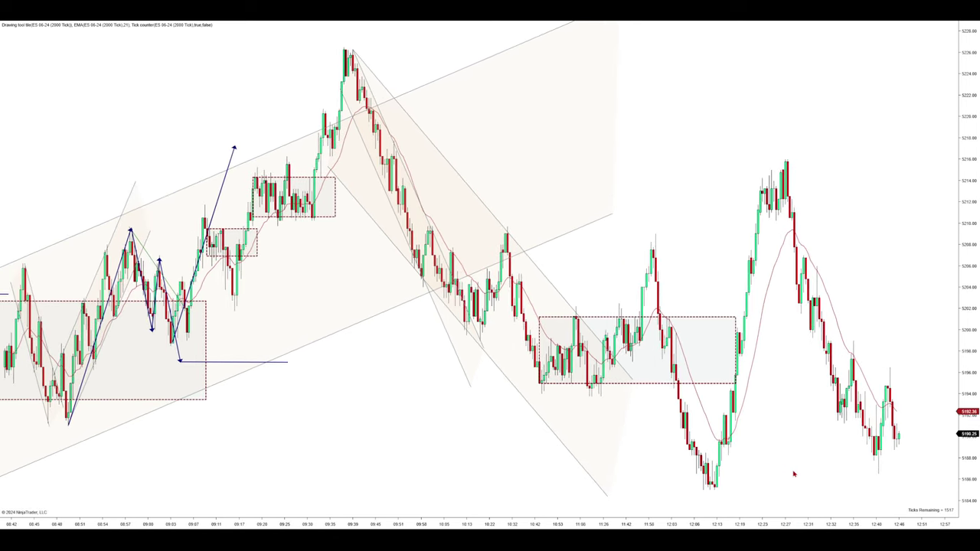
scroll(794, 474, "down", 3)
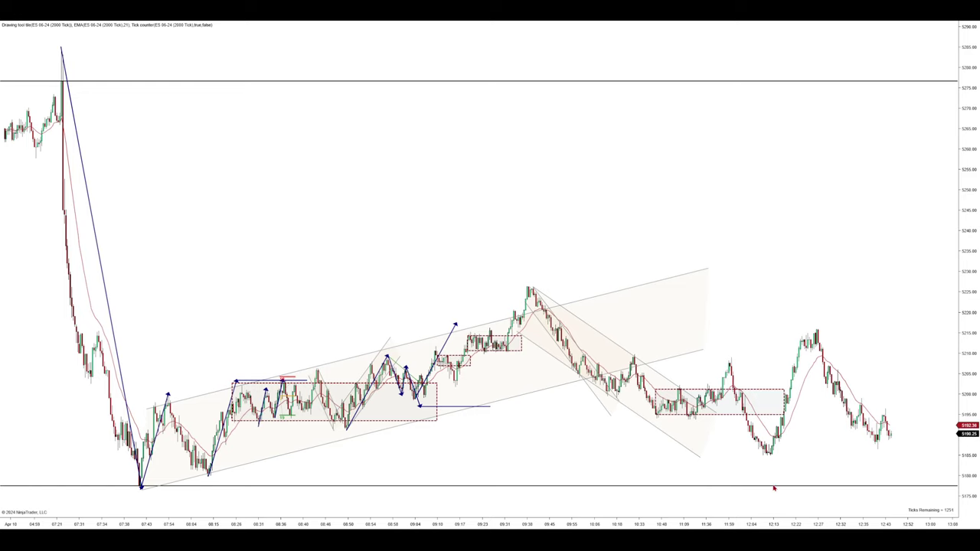
left_click_drag(773, 524, 736, 523)
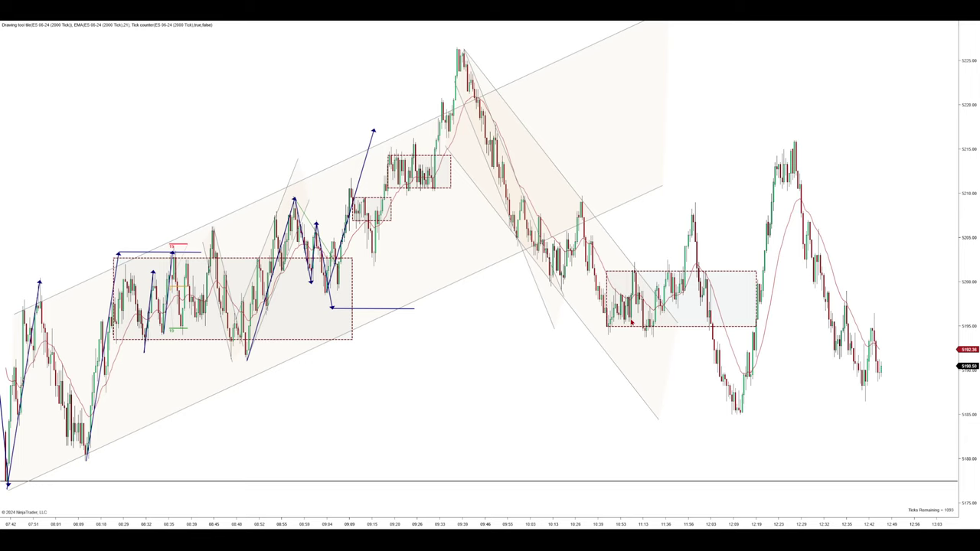
scroll(744, 522, "down", 3)
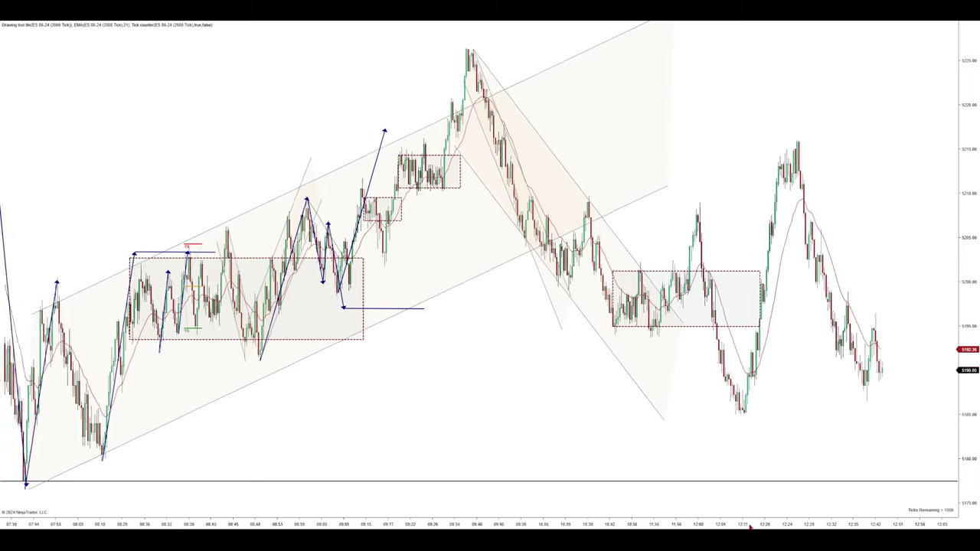
scroll(795, 524, "up", 3)
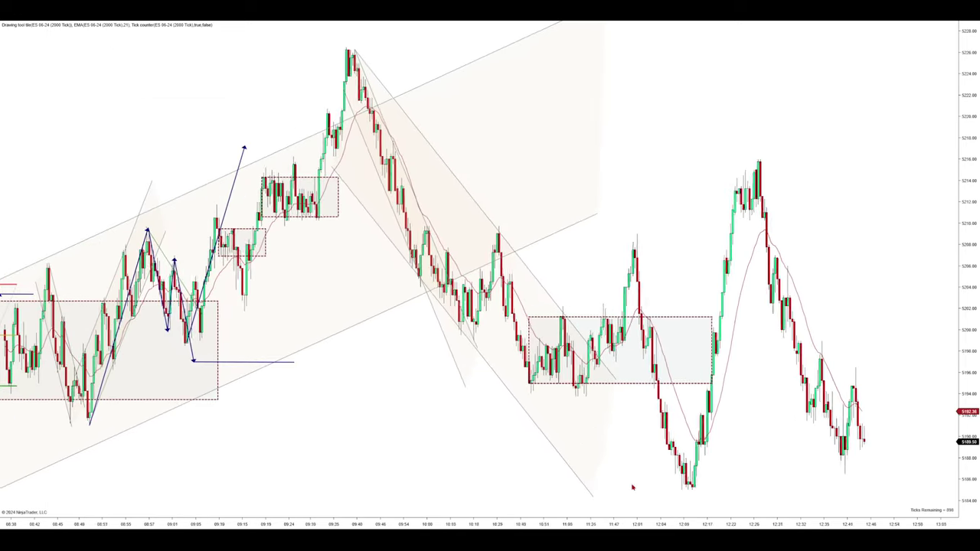
scroll(796, 524, "up", 2)
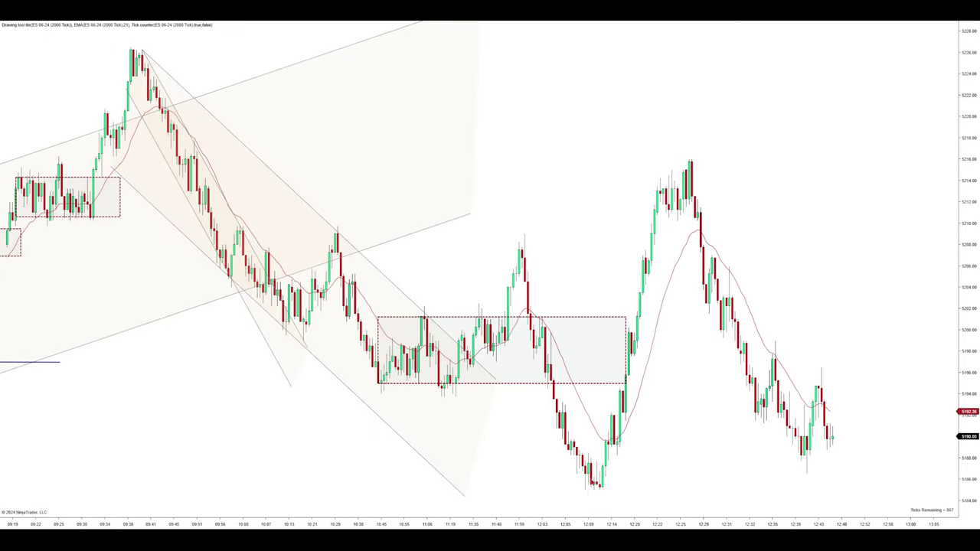